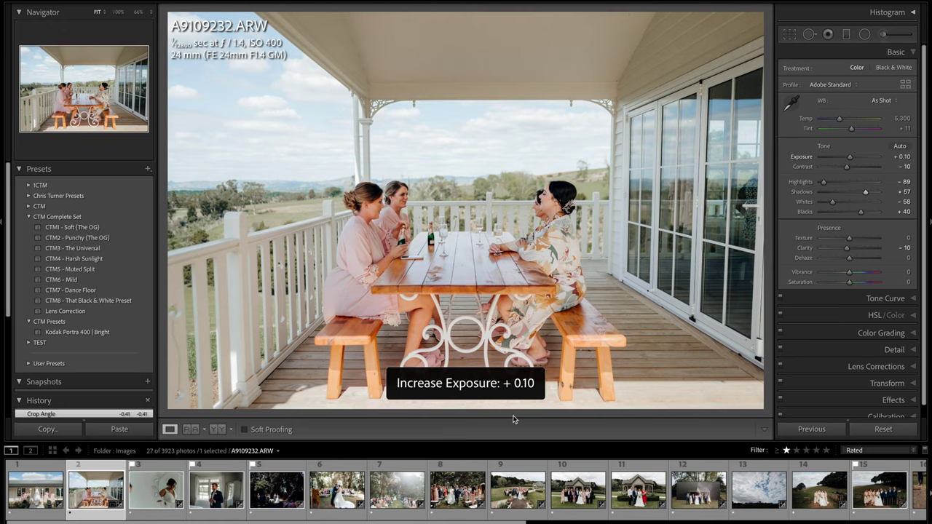
- Check the histogram of the veranda photo, then collapse it again
click(914, 15)
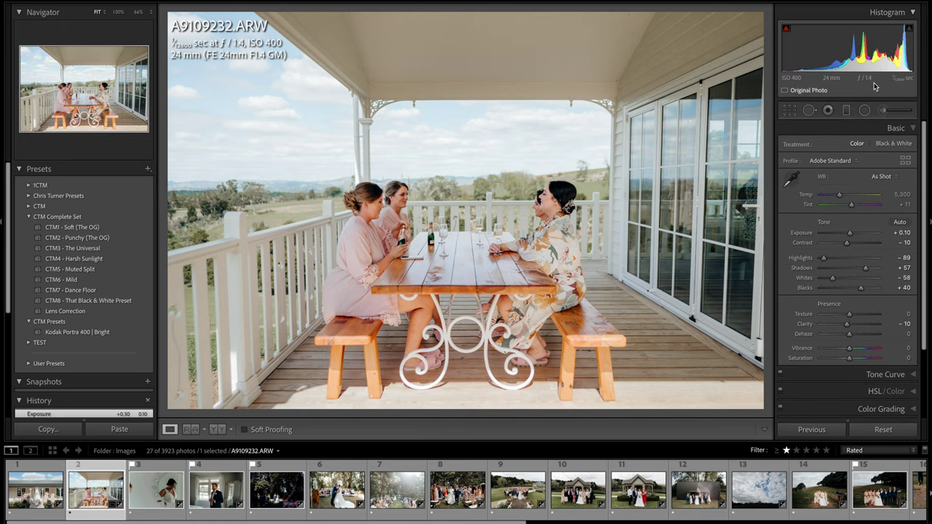
click(914, 15)
key(minus)
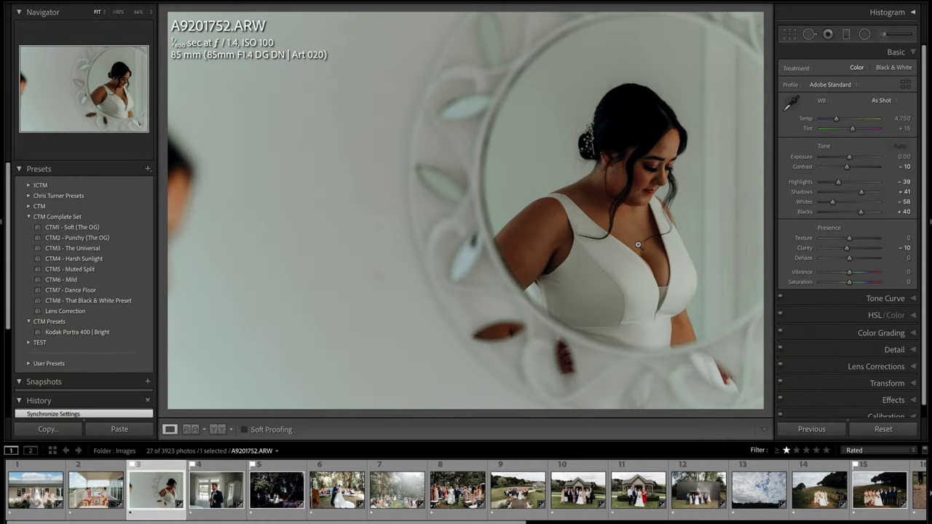
- Raise the exposure of the bride's mirror portrait to +1.20 and lower its highlights to −58
key(equal)
key(equal)
key(equal)
key(equal)
key(equal)
key(equal)
key(equal)
key(equal)
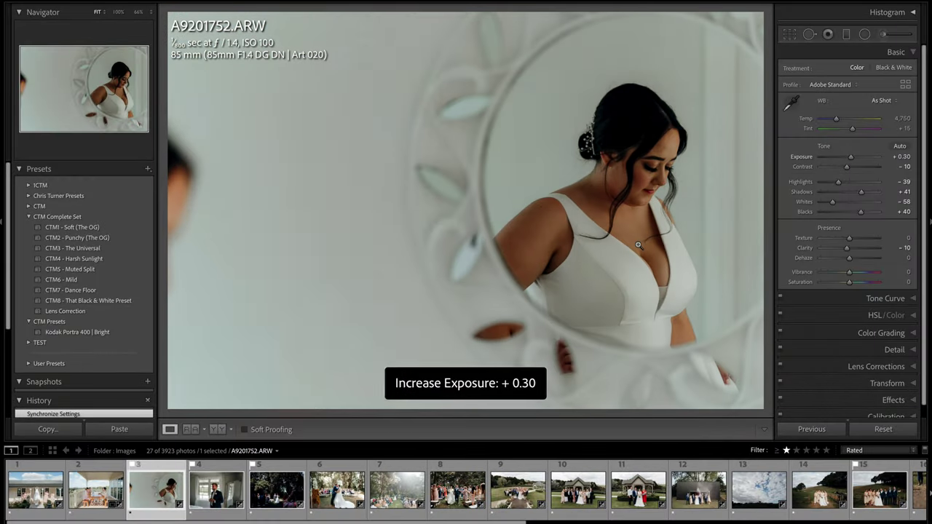
key(equal)
key(equal)
key(equal)
key(equal)
key(equal)
key(equal)
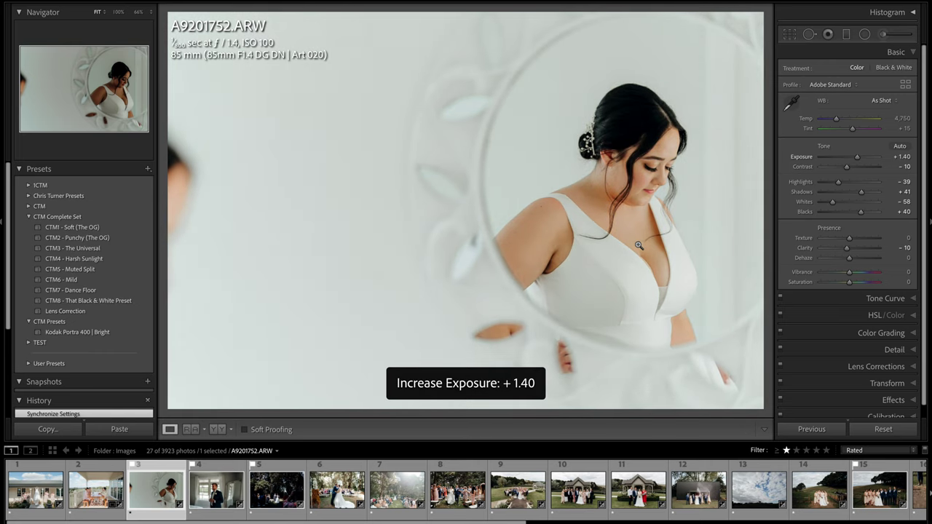
key(minus)
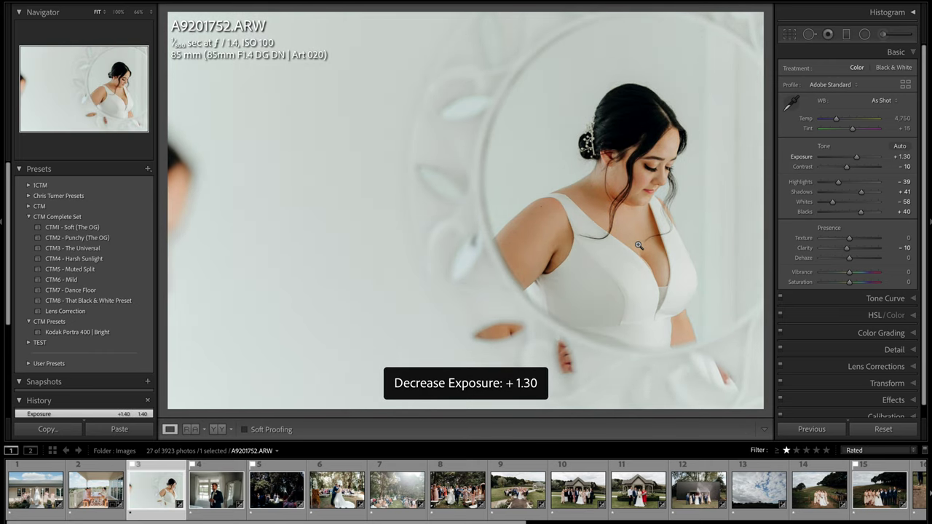
key(minus)
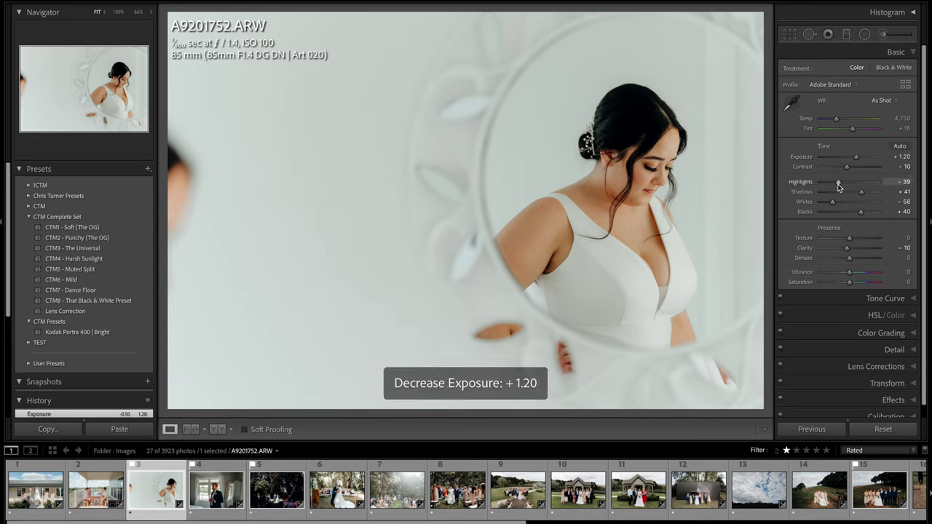
drag(837, 186, 834, 186)
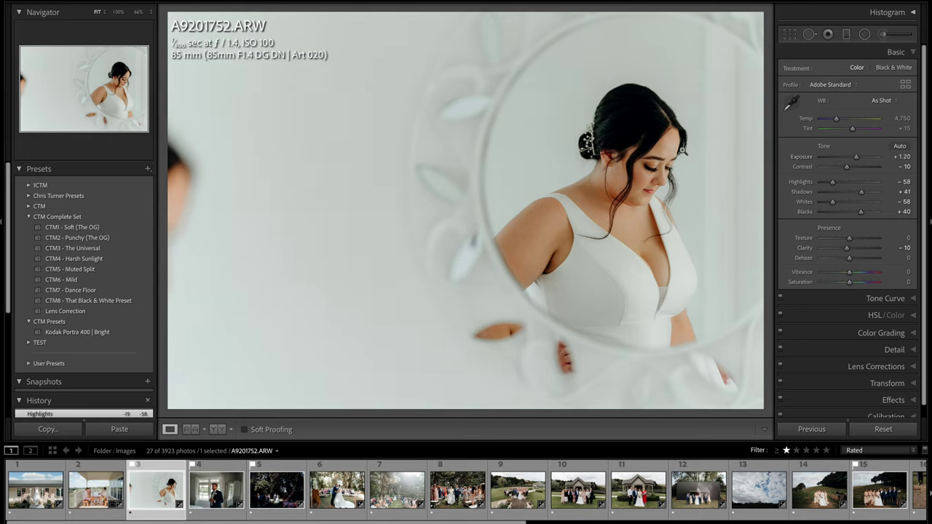
key(XF86MonBrightnessUp)
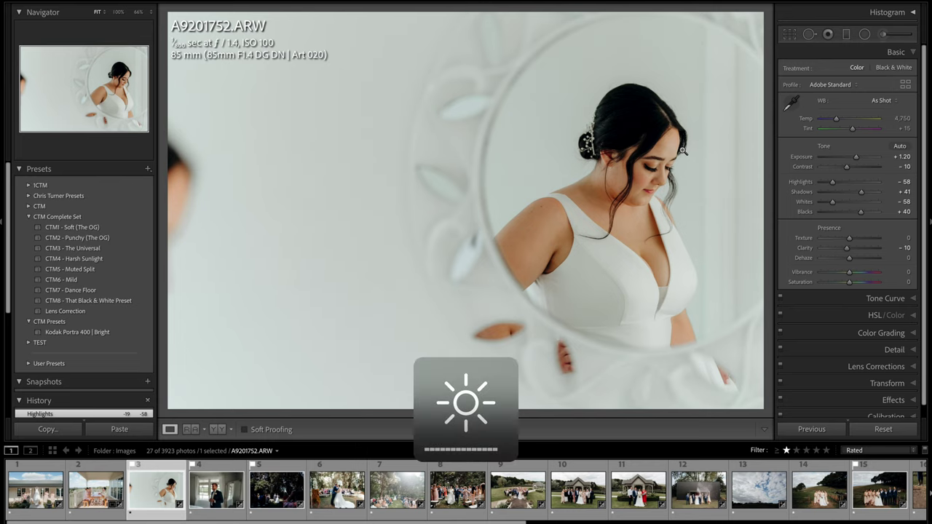
- Crop the bride's mirror portrait to cut out the blurred head at its edge, and review the result full screen
key(r)
drag(170, 211, 165, 190)
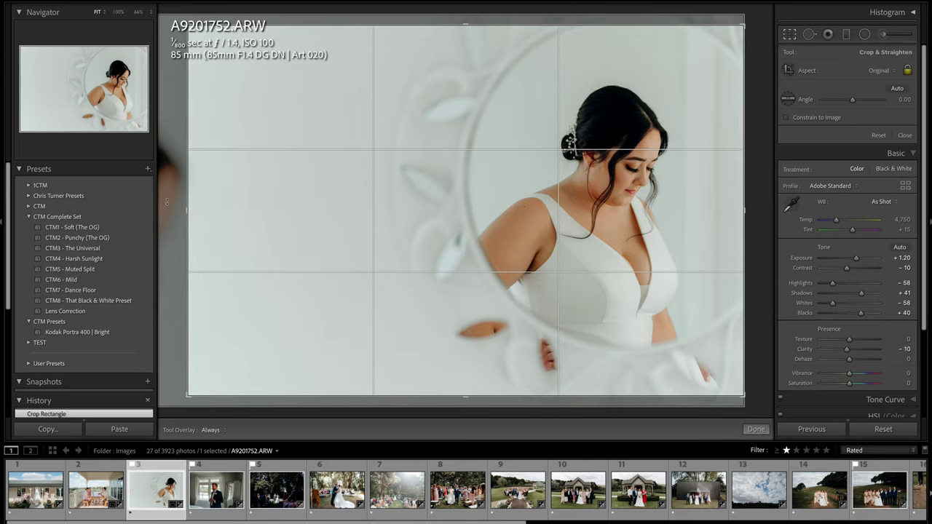
key(r)
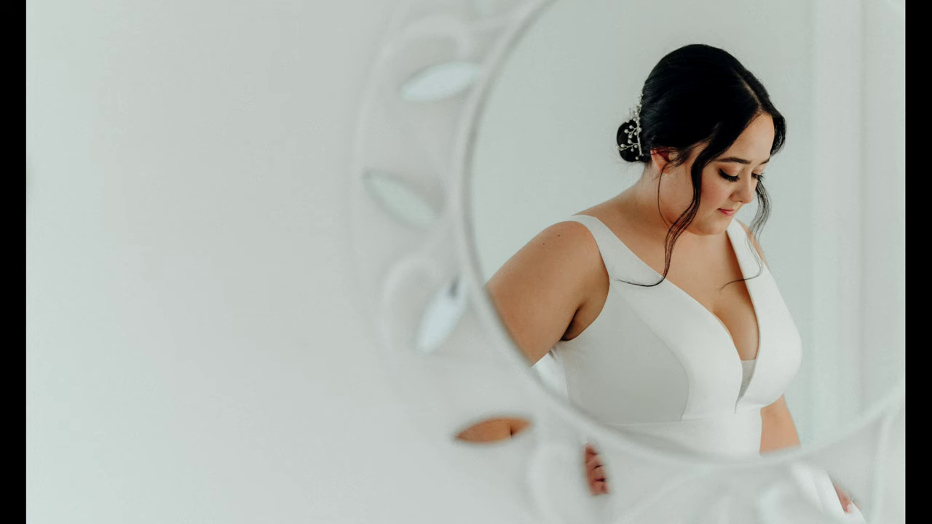
key(f)
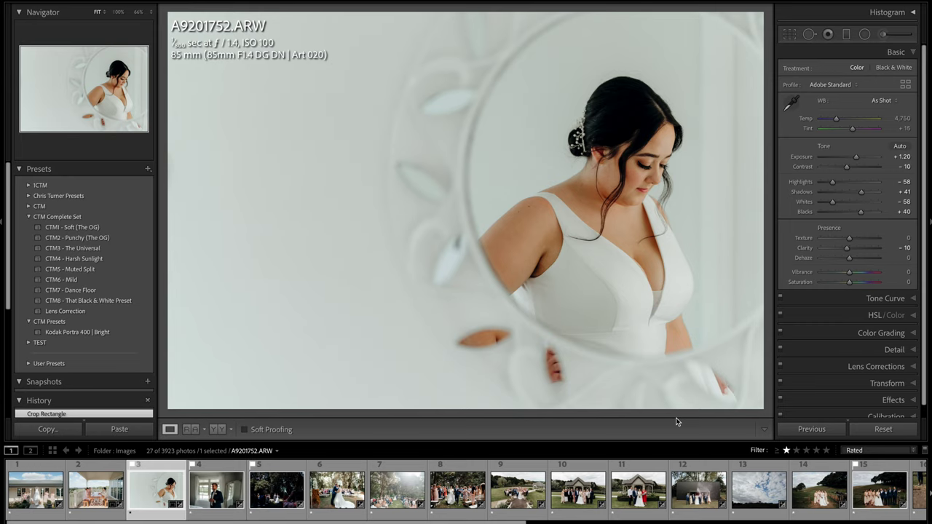
- Go to the next photo, the groom by the window, and set its exposure to +0.70
key(Right)
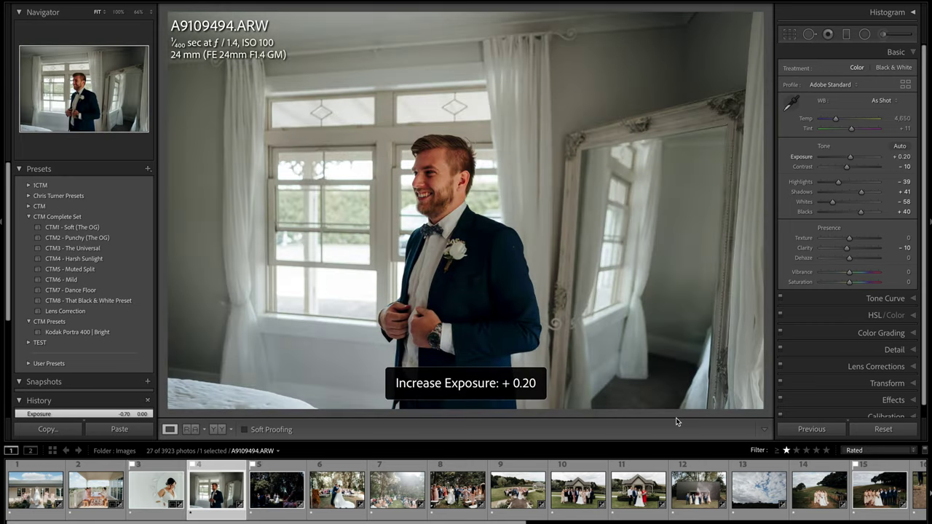
key(equal)
key(equal)
key(equal)
key(equal)
key(equal)
key(equal)
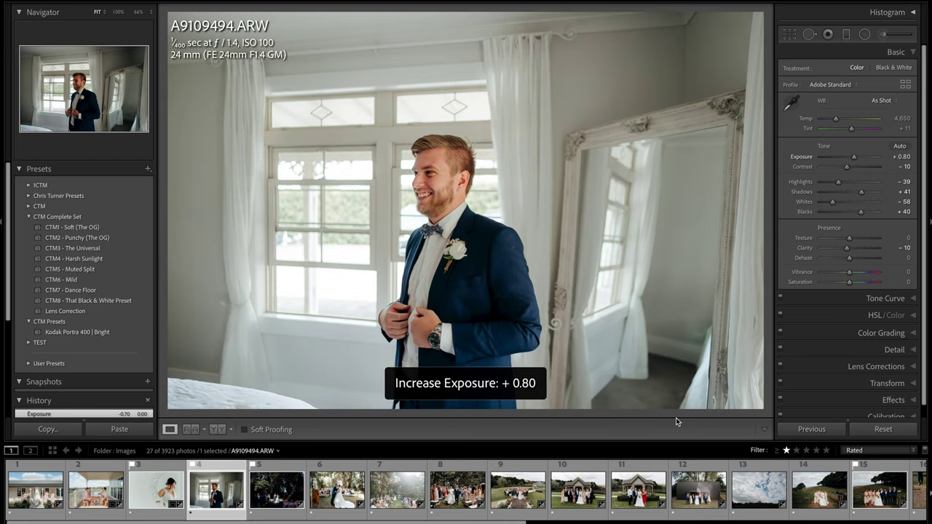
key(minus)
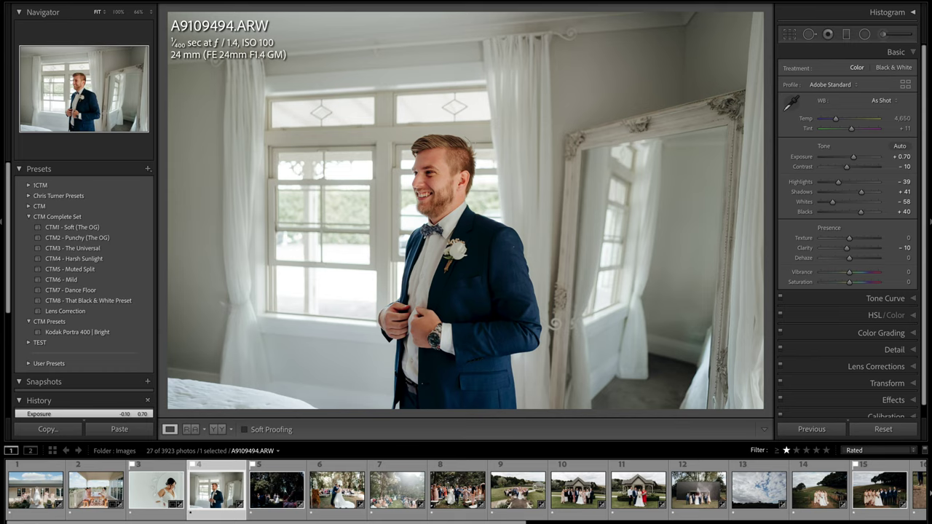
- Straighten the groom photo by rotating the crop to an angle of 0.26
key(r)
drag(750, 38, 737, 7)
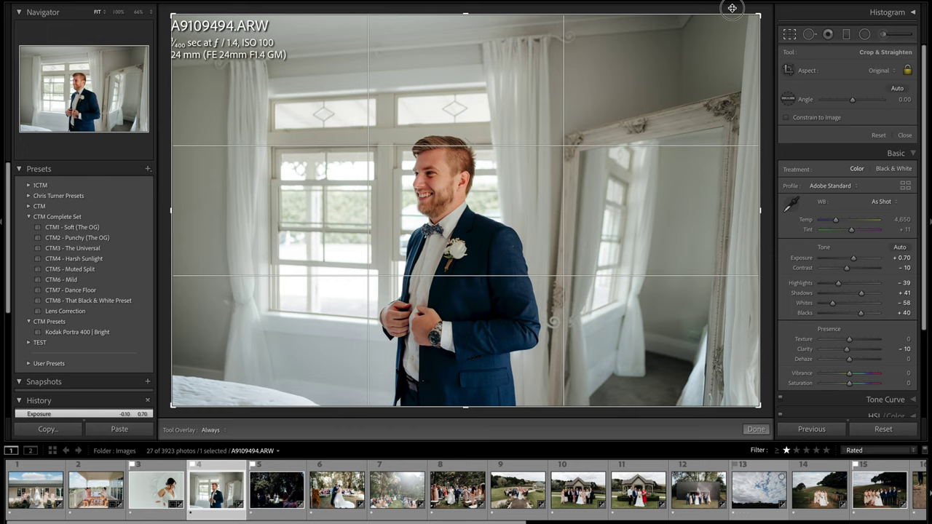
key(r)
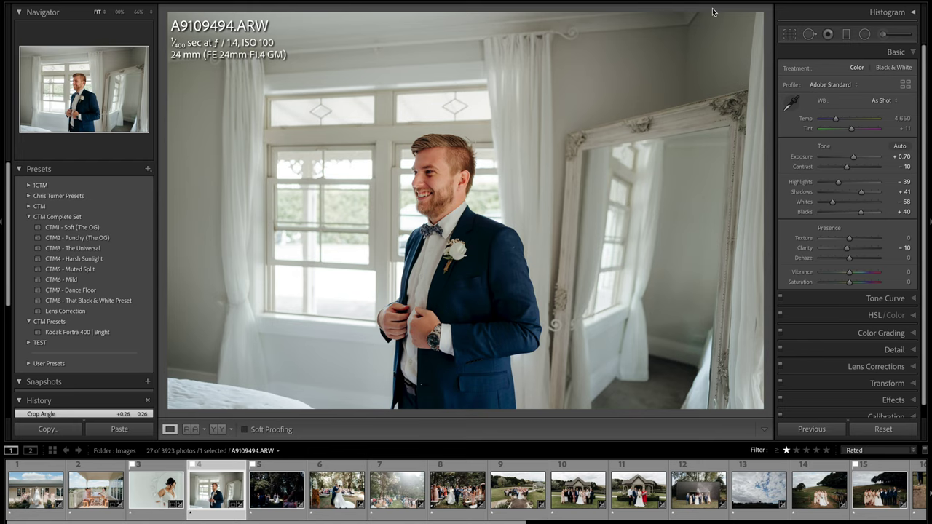
- Go to the aisle photo A9109510, inspect the bride at 100%, and lower the highlights to −59
key(Right)
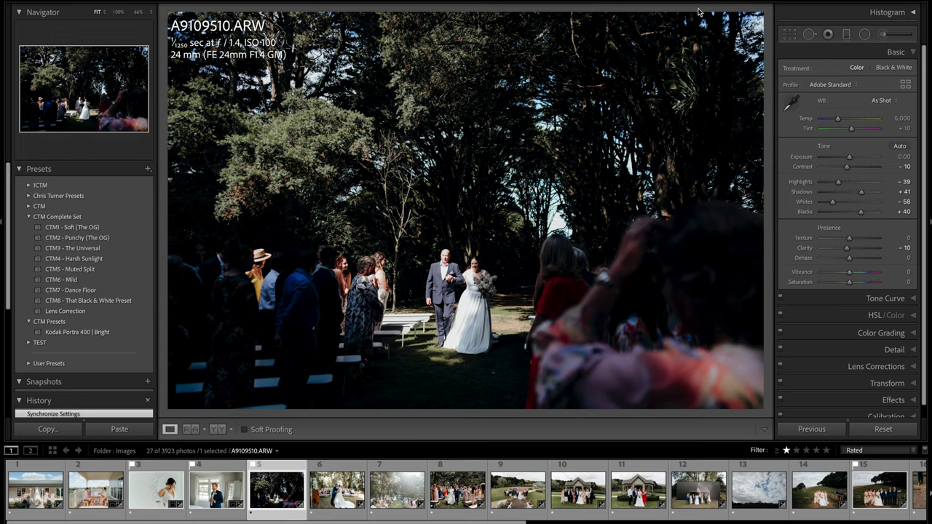
click(480, 282)
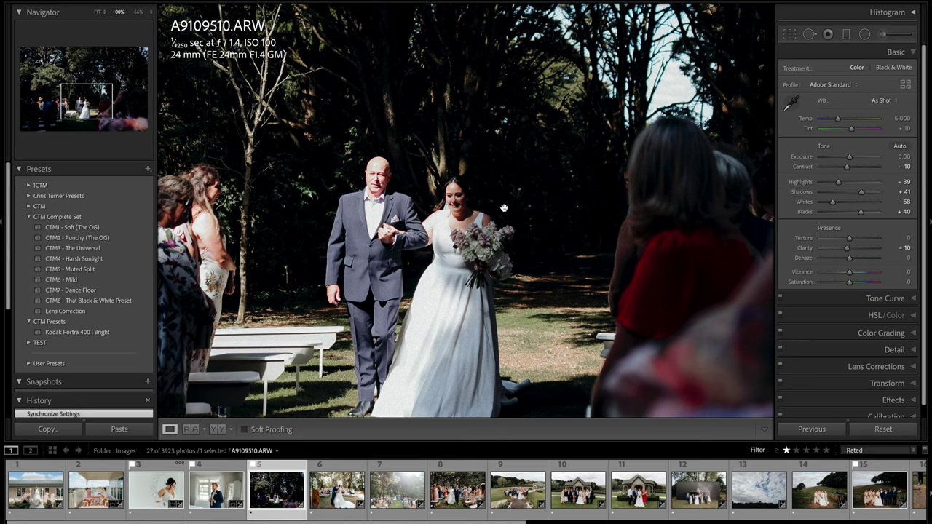
click(503, 209)
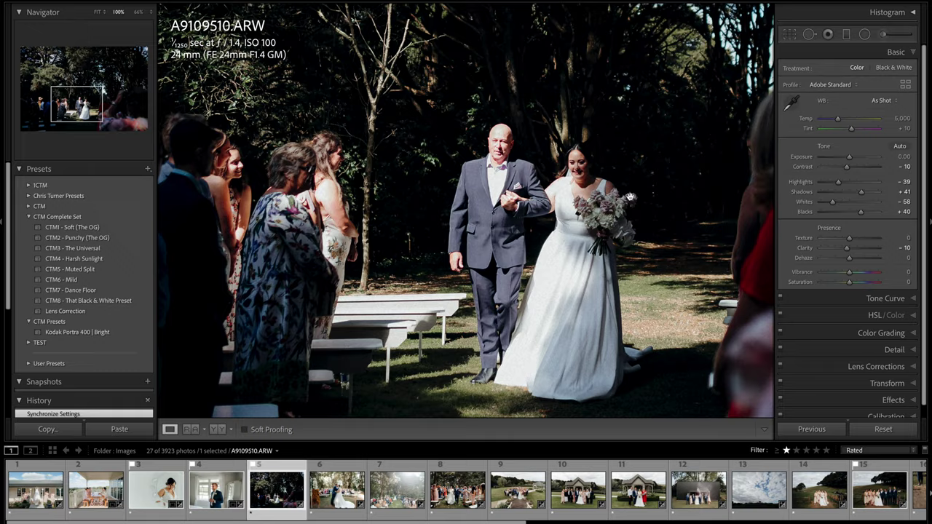
drag(629, 198, 606, 202)
drag(825, 184, 834, 184)
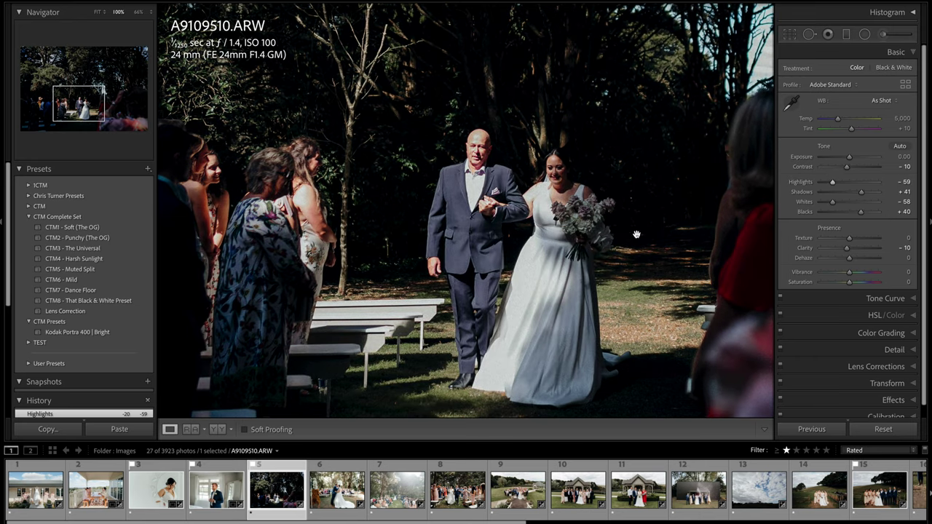
click(629, 236)
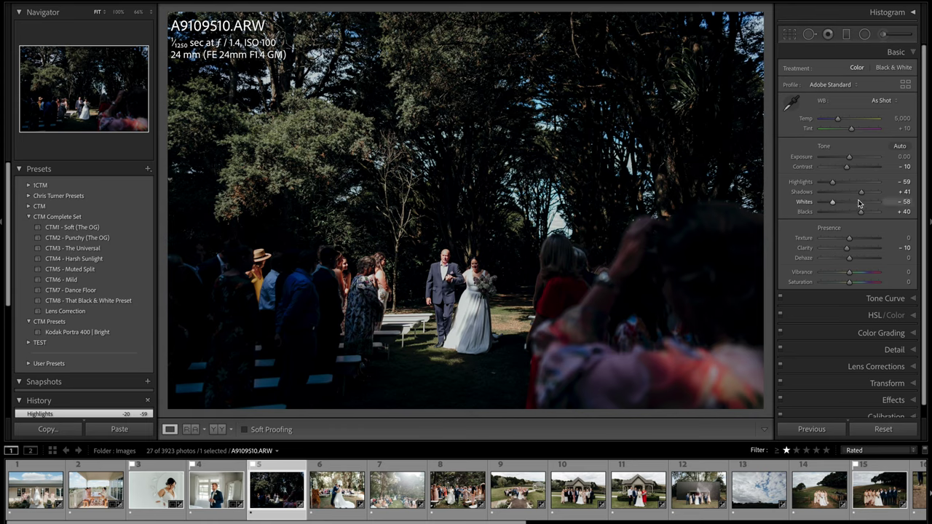
- Lift the aisle photo's shadows to +74 and exposure to +0.60, checking the couple at 100%
drag(863, 192, 871, 193)
key(ctrl+period)
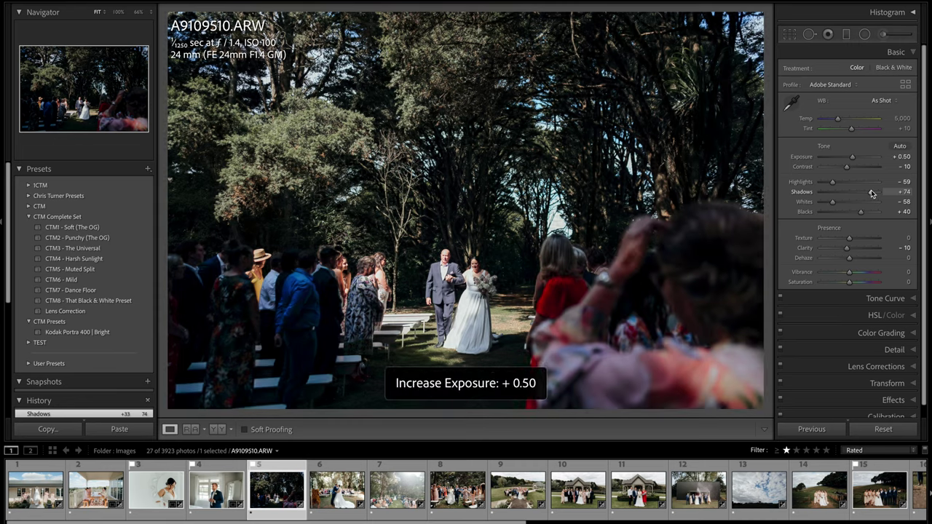
key(ctrl+period)
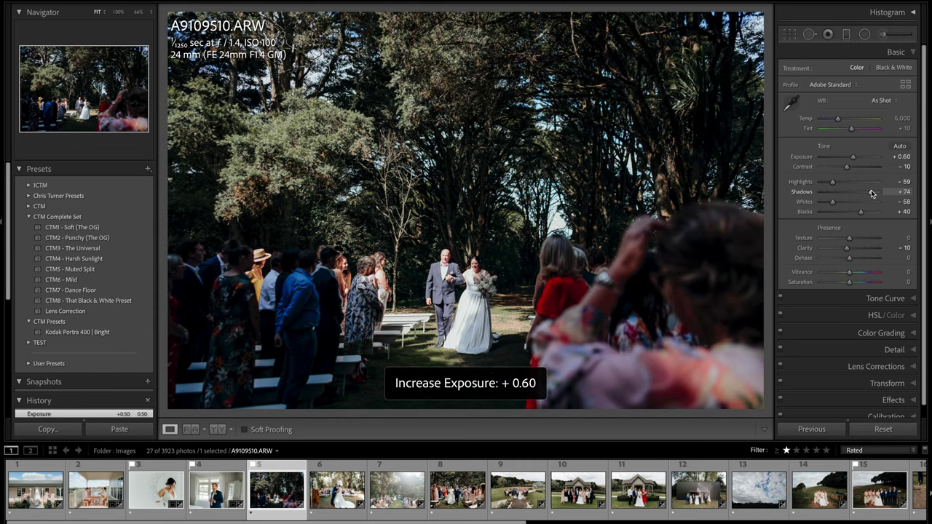
click(498, 271)
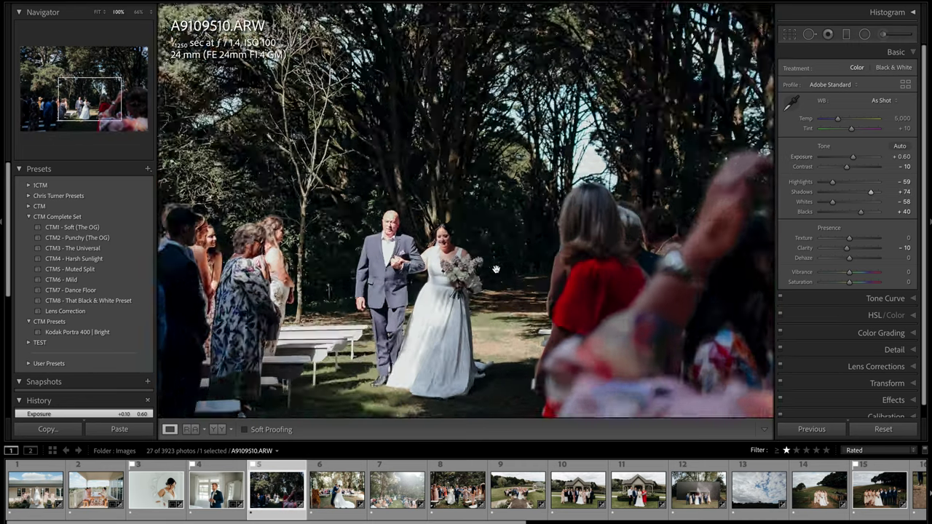
click(422, 270)
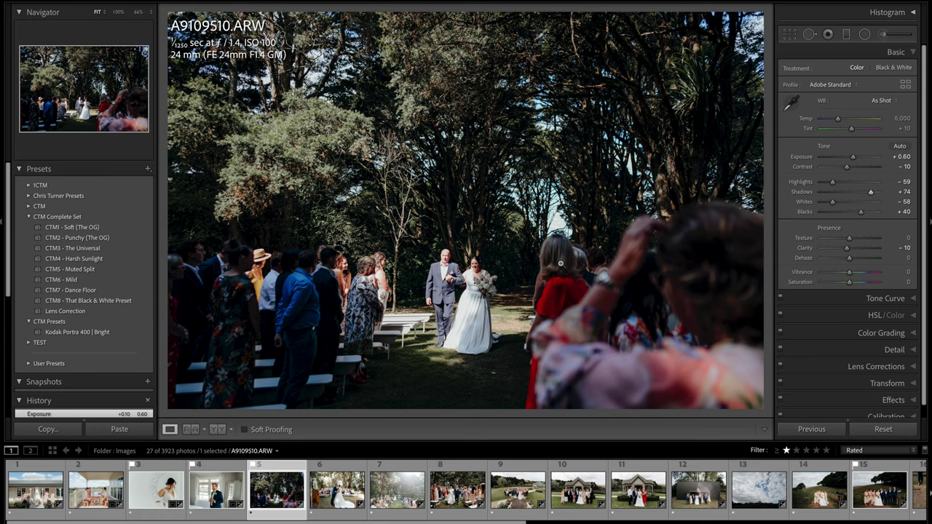
- Warm the aisle photo's white balance slightly by raising its temperature
click(838, 120)
drag(838, 119, 841, 119)
- Go to the ceremony kiss photo and straighten it with a crop angle of 0.46
key(Right)
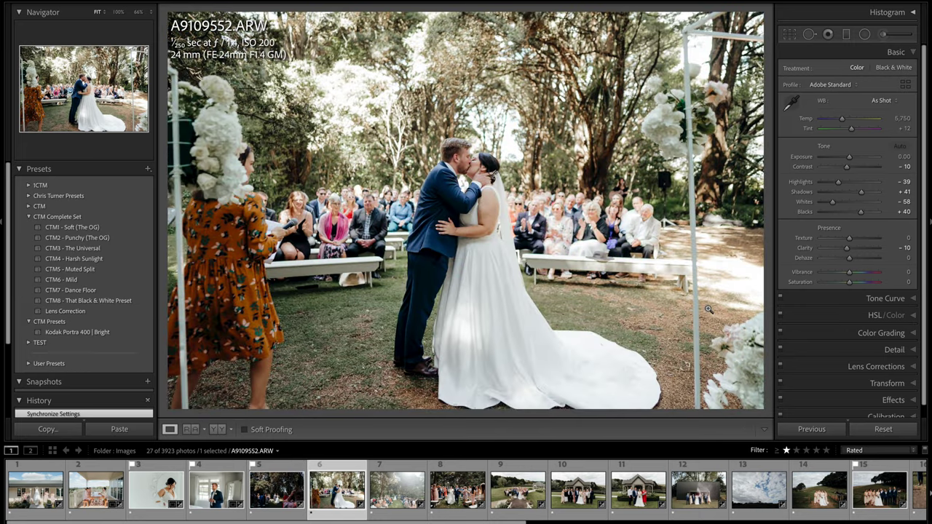
key(r)
drag(768, 222, 771, 224)
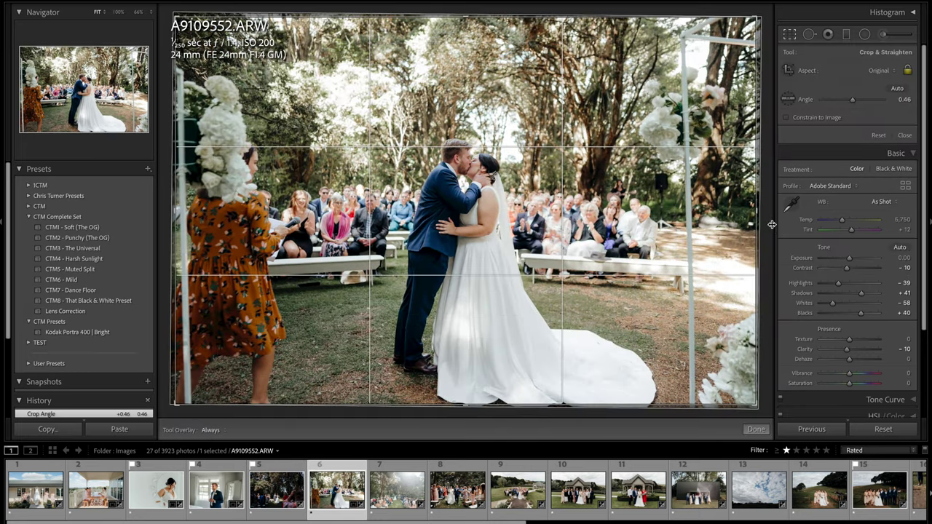
key(r)
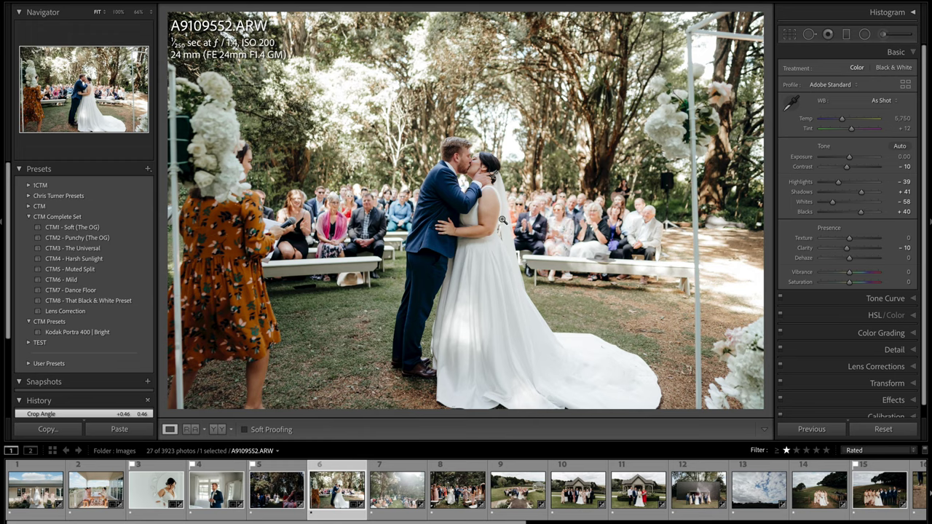
- Set the kiss photo's tint to +30 and temperature to 6,248, and check the couple's skin tones at 100%
drag(850, 129, 855, 132)
drag(842, 119, 847, 123)
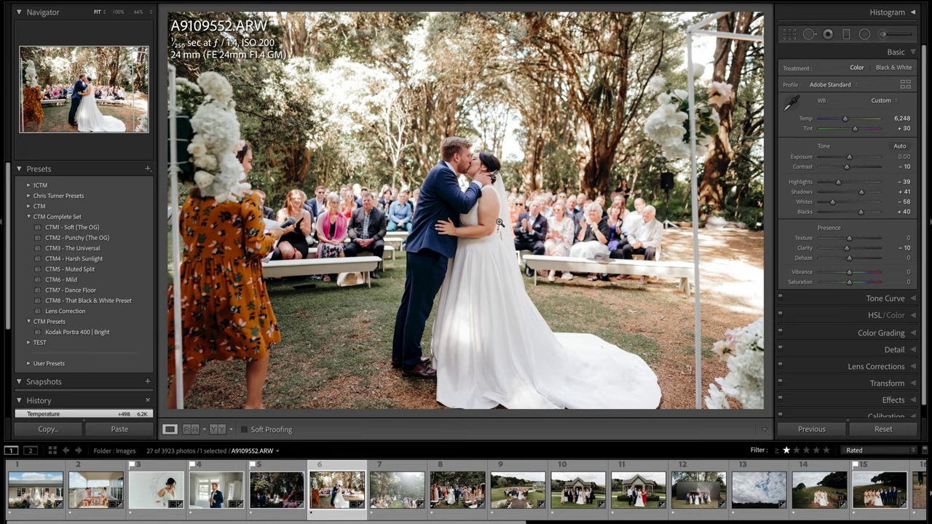
click(466, 182)
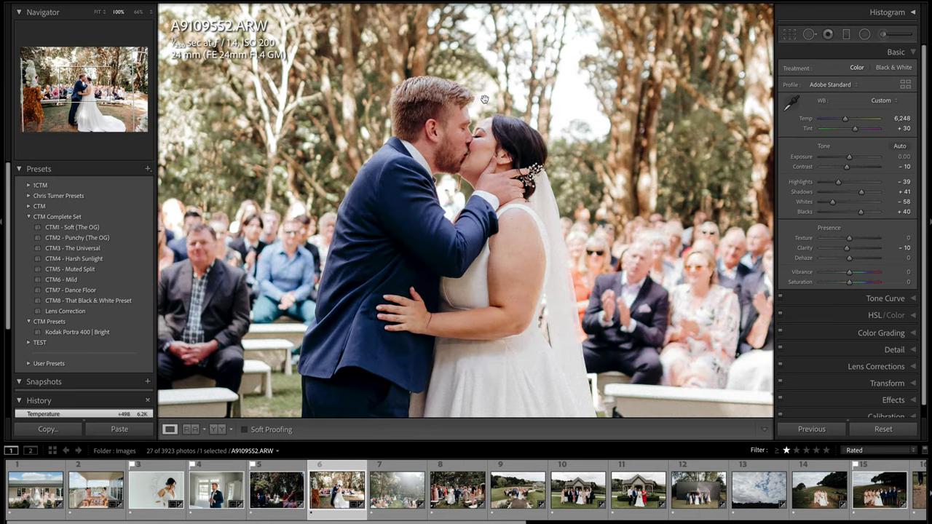
click(563, 198)
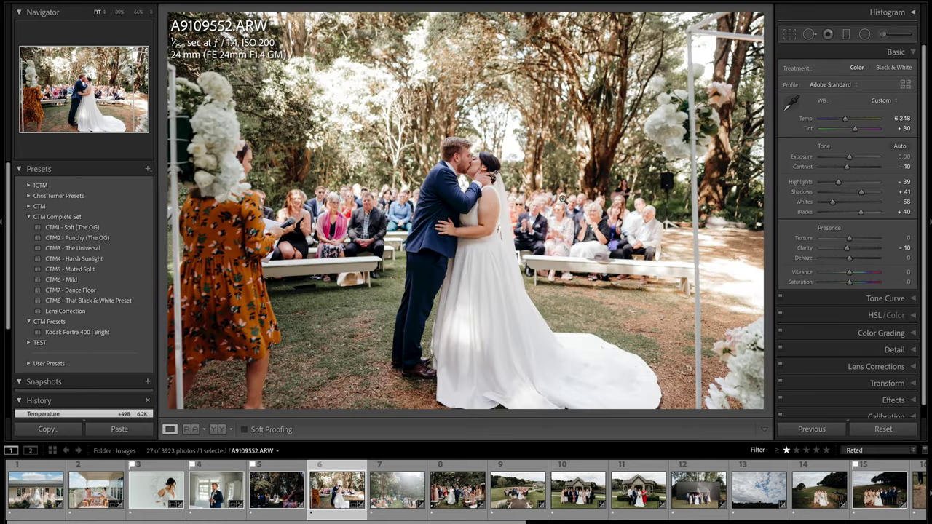
- Set the wide ceremony photo's exposure to +0.20 and warm it from Auto white balance to a temperature of 6,307
key(Right)
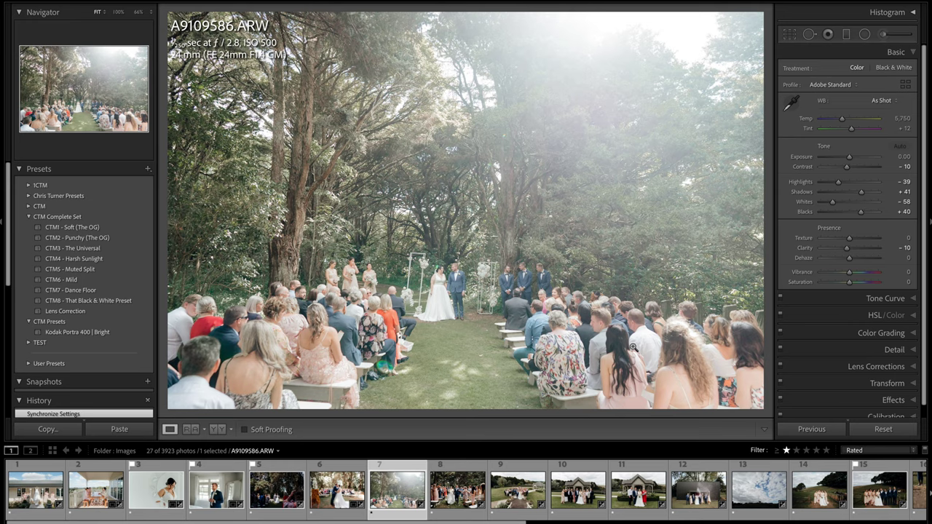
key(=)
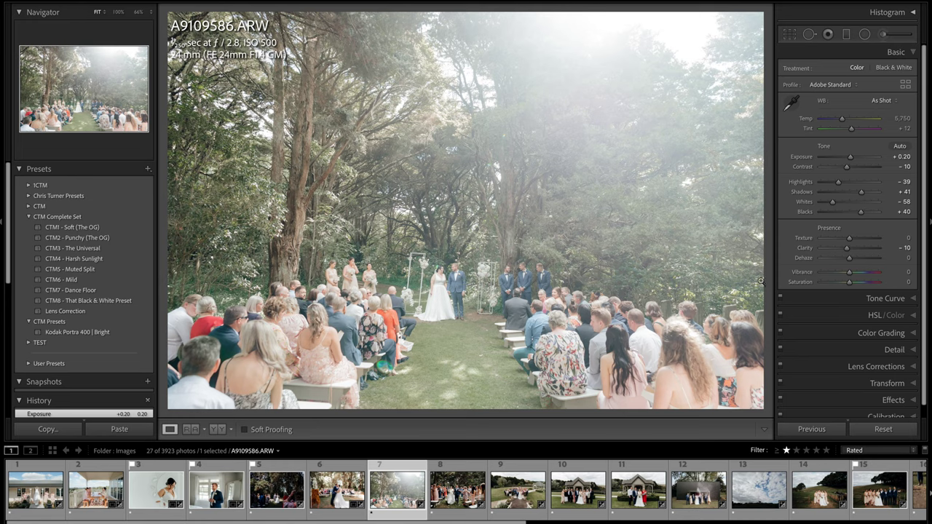
key(ctrl+shift+u)
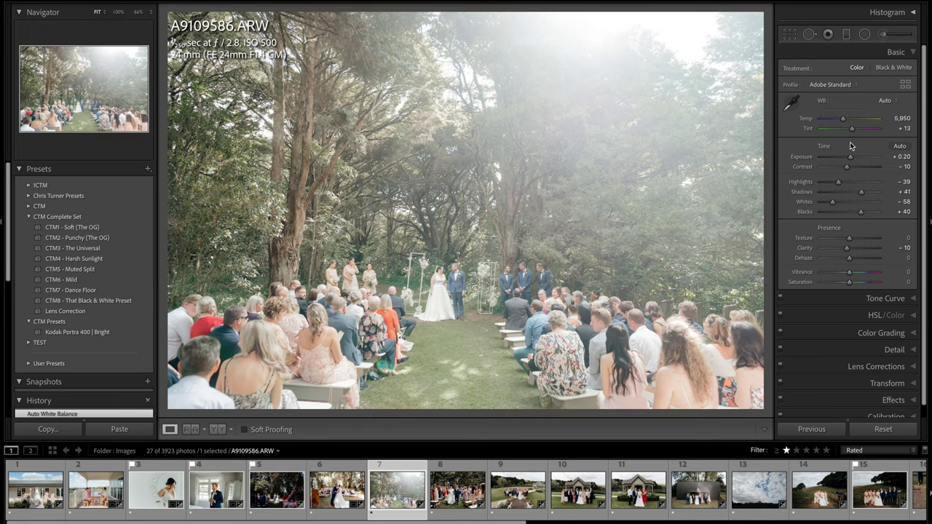
drag(844, 121, 845, 121)
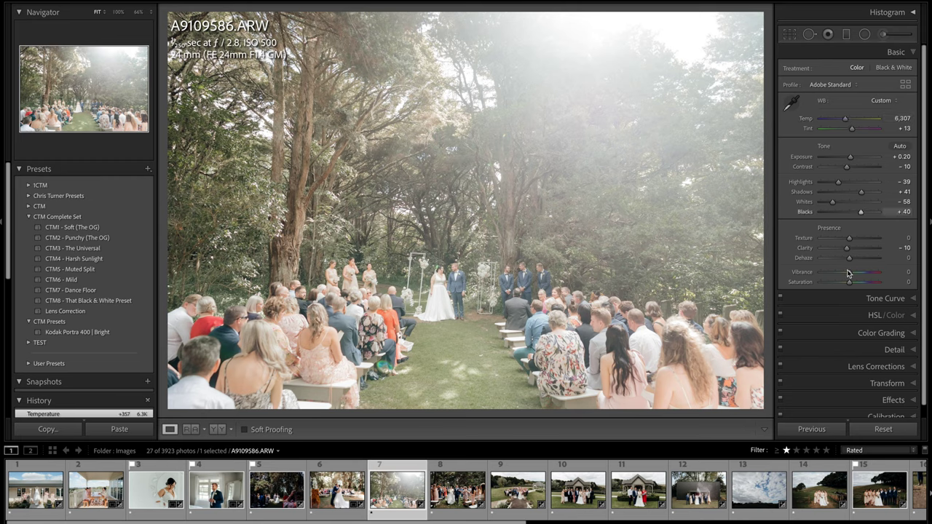
- Set the wide ceremony photo's dehaze to +41 and exposure to -0.05, and crop it tighter with an angle of -0.77
drag(850, 258, 860, 258)
drag(851, 158, 850, 160)
key(r)
drag(759, 173, 740, 174)
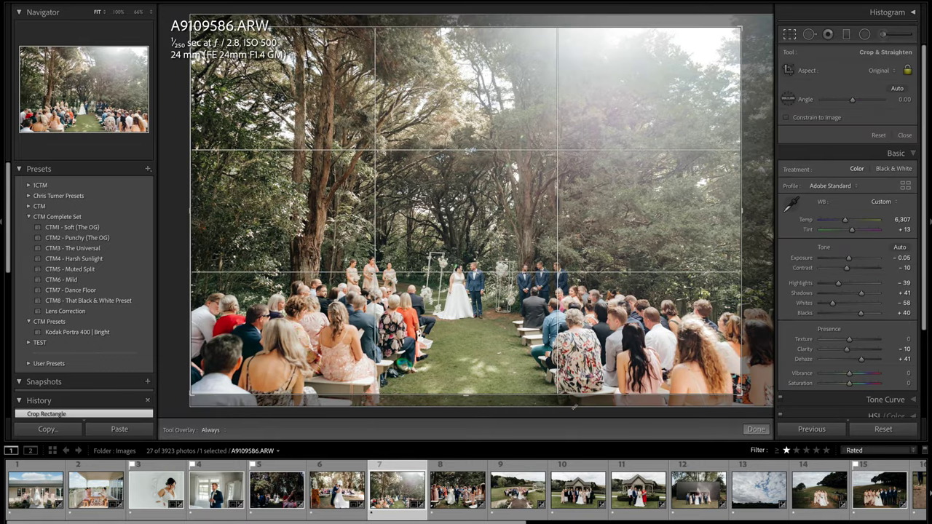
drag(564, 402, 569, 401)
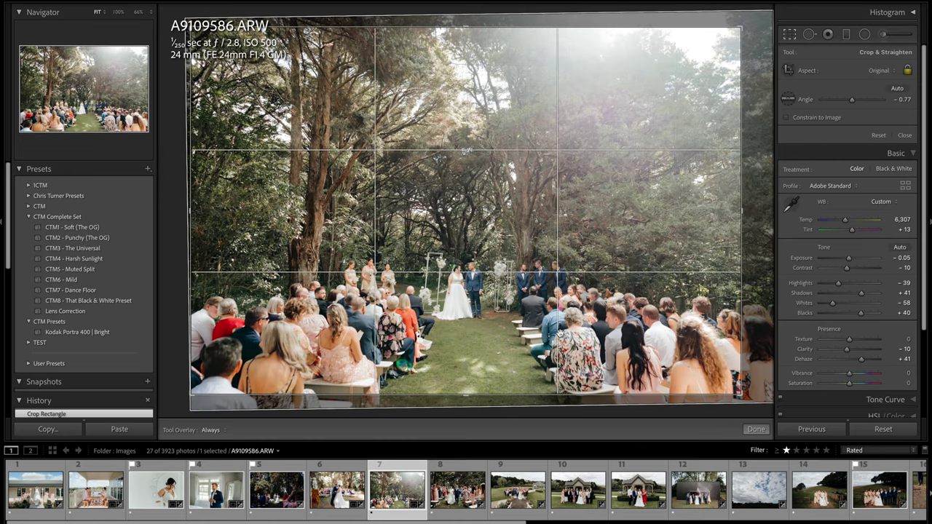
key(r)
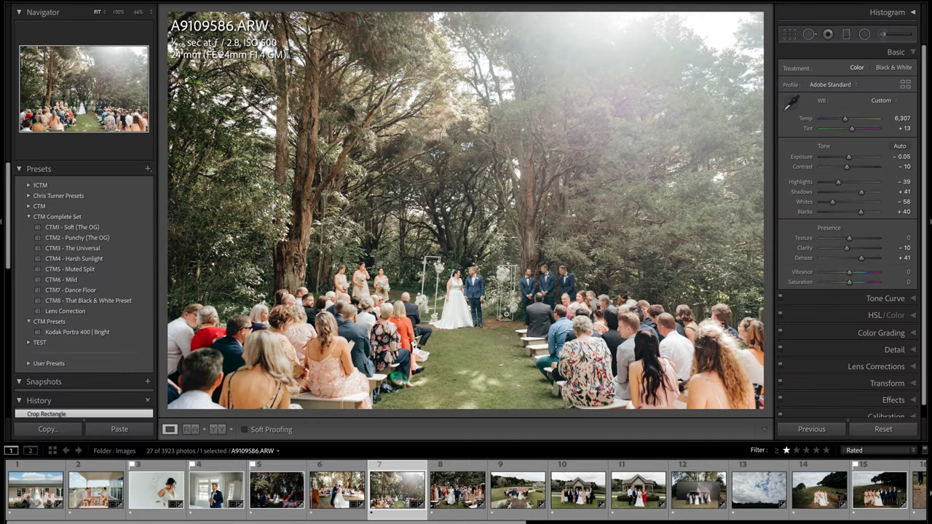
- Heal the green flare spot beside the bride's hair at 100%, sampling from the dark trees just above her head
click(457, 295)
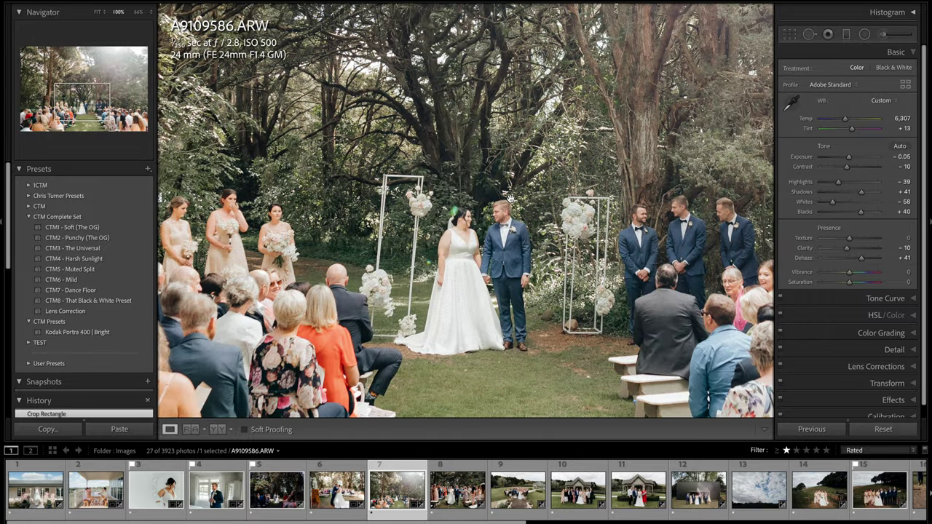
key(q)
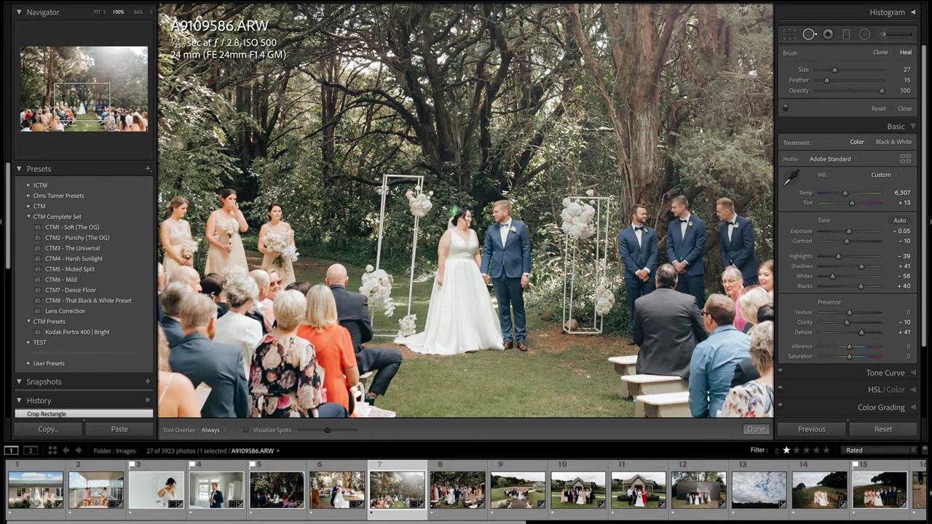
click(454, 210)
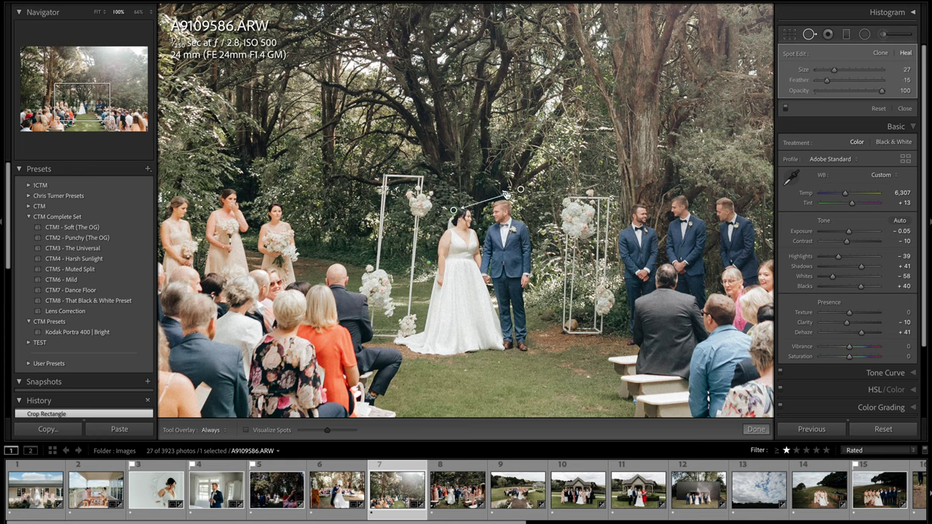
drag(519, 191, 464, 197)
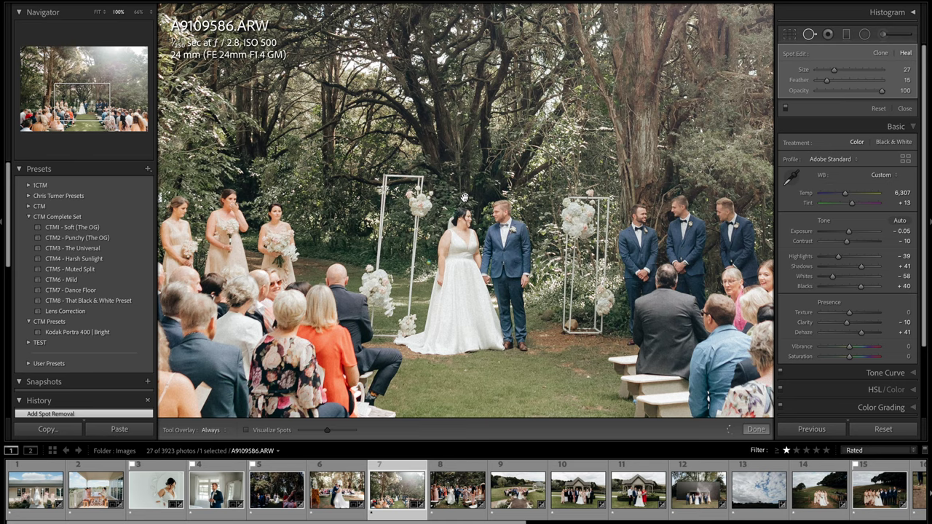
key(q)
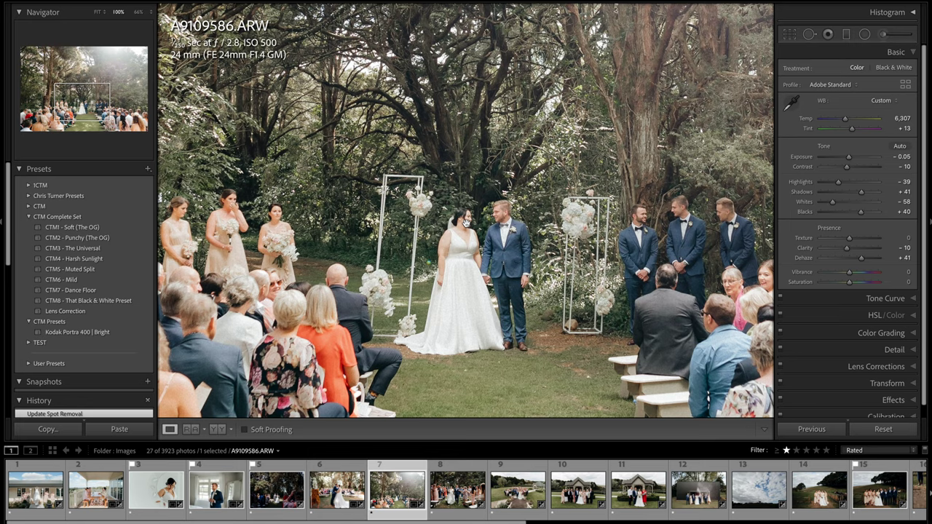
click(467, 222)
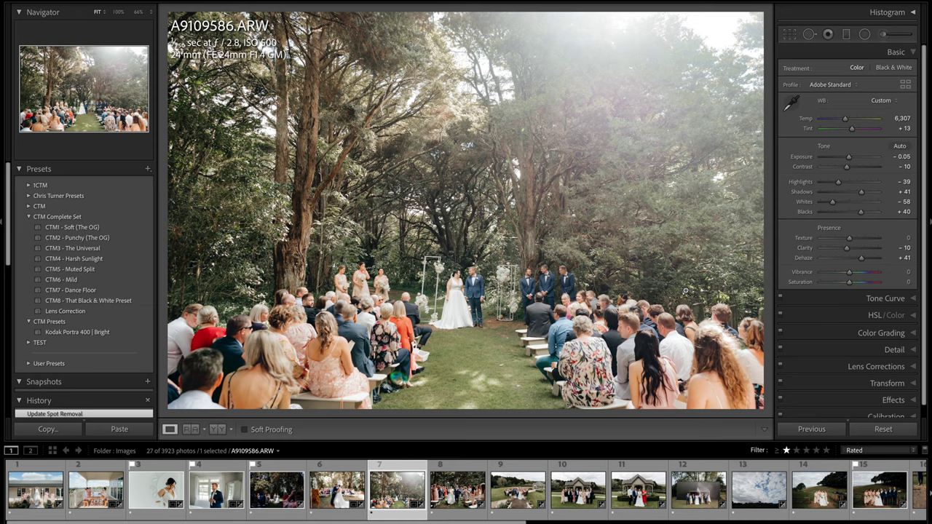
- Reset the confetti aisle photo and apply the CTM3 - The Universal preset, with exposure at +0.65 and highlights at -73
key(Right)
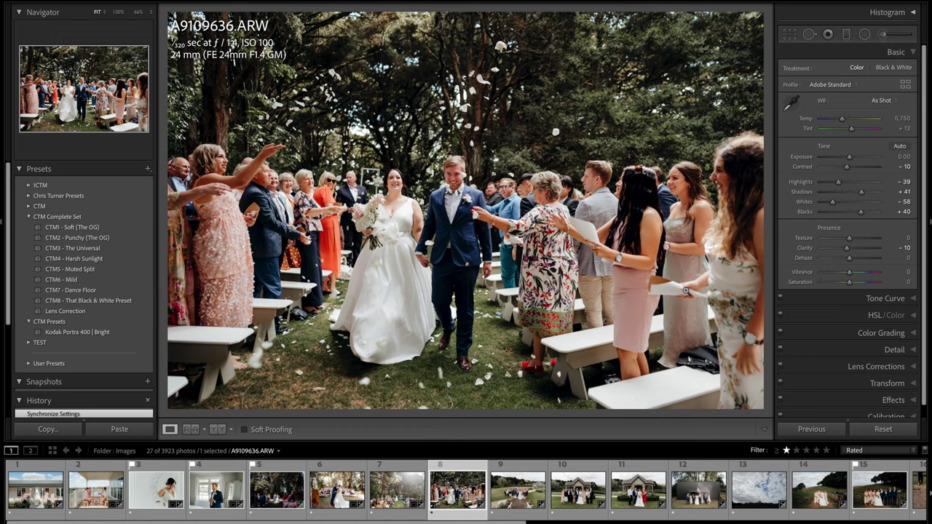
key(ctrl+shift+r)
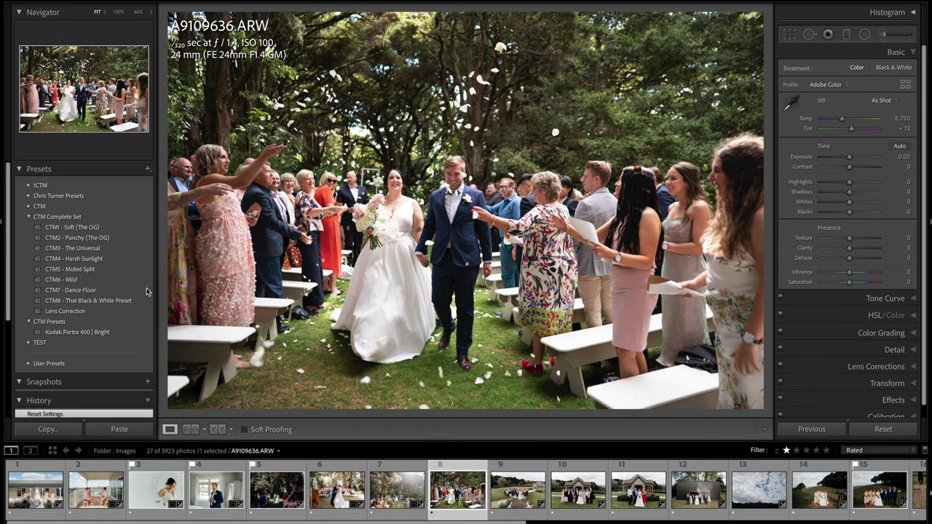
click(85, 249)
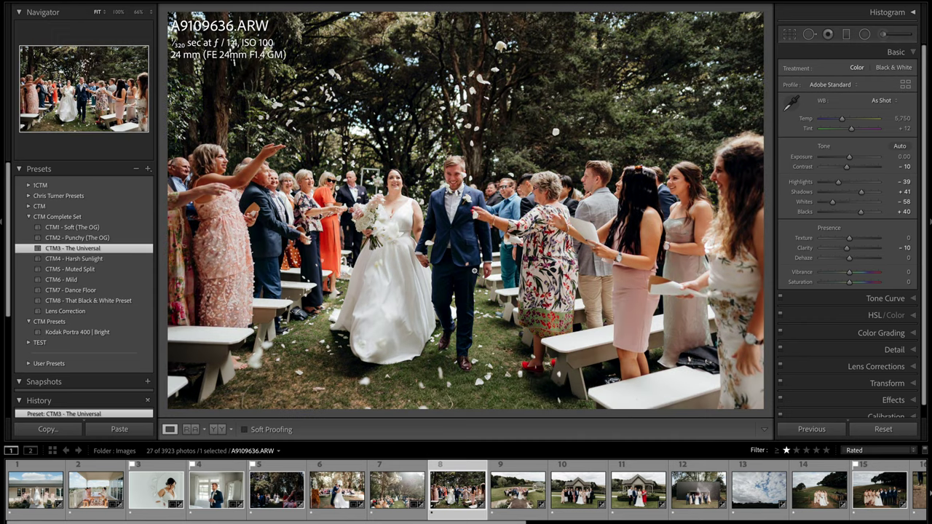
drag(848, 158, 827, 183)
- Crop the confetti photo to remove the guest at its right edge, straighten it to -1.14, and set exposure to +0.55
key(r)
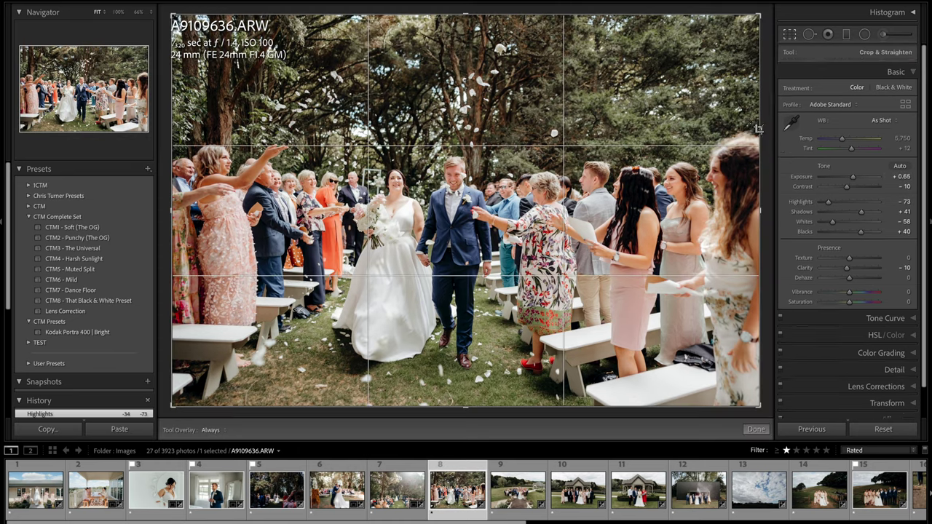
drag(754, 151, 700, 155)
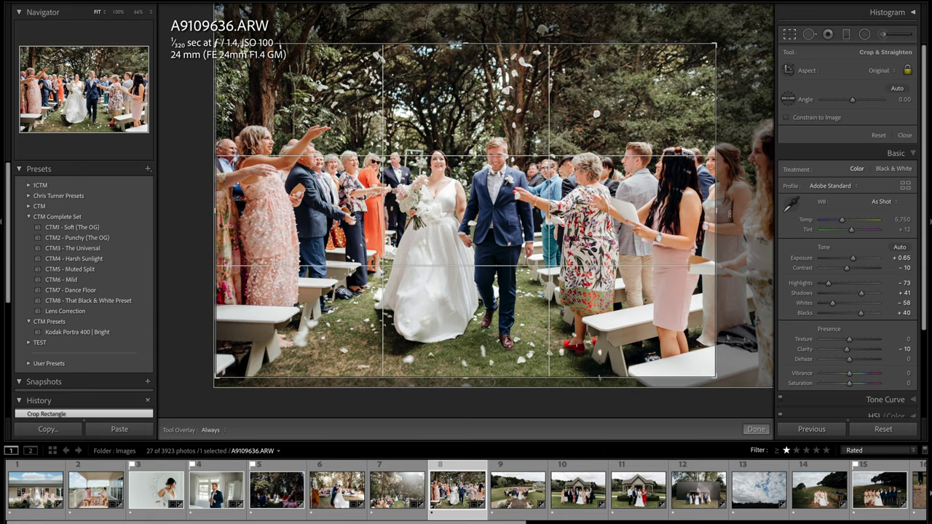
drag(717, 211, 745, 200)
drag(764, 342, 766, 320)
drag(653, 231, 514, 59)
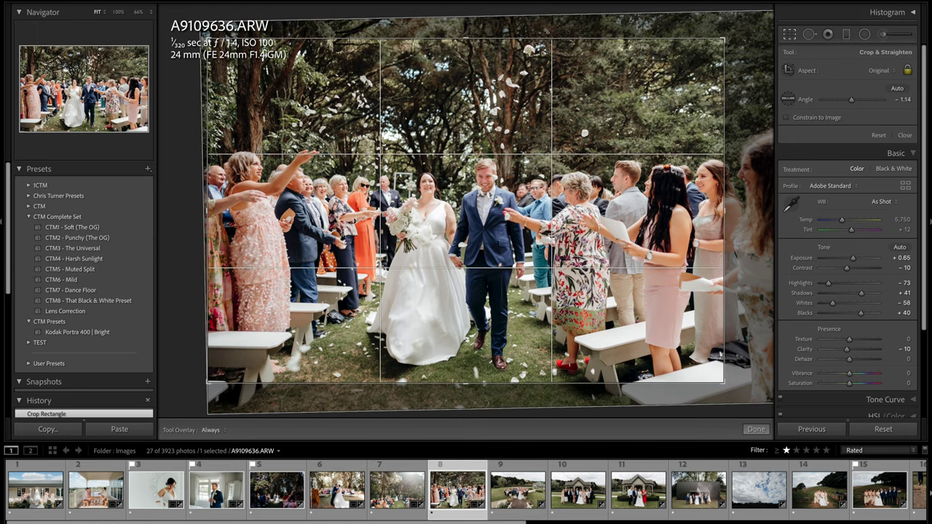
key(Return)
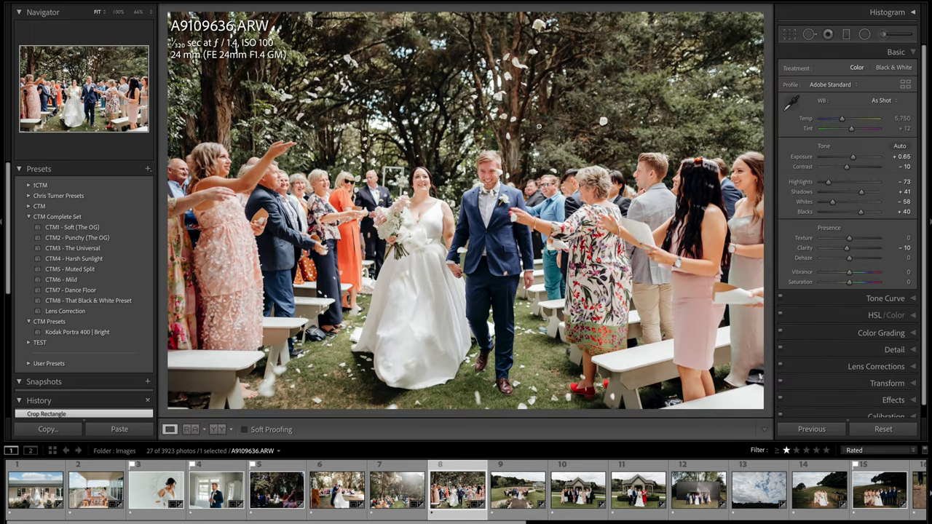
key(minus)
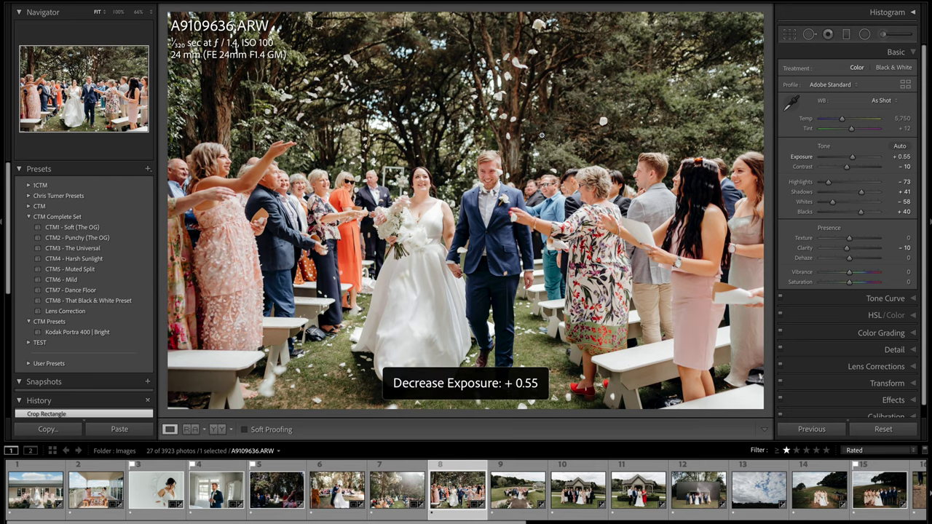
- Set the large group photo's highlights to -75 and exposure to +0.10, checking the guests' faces at 100%
key(Right)
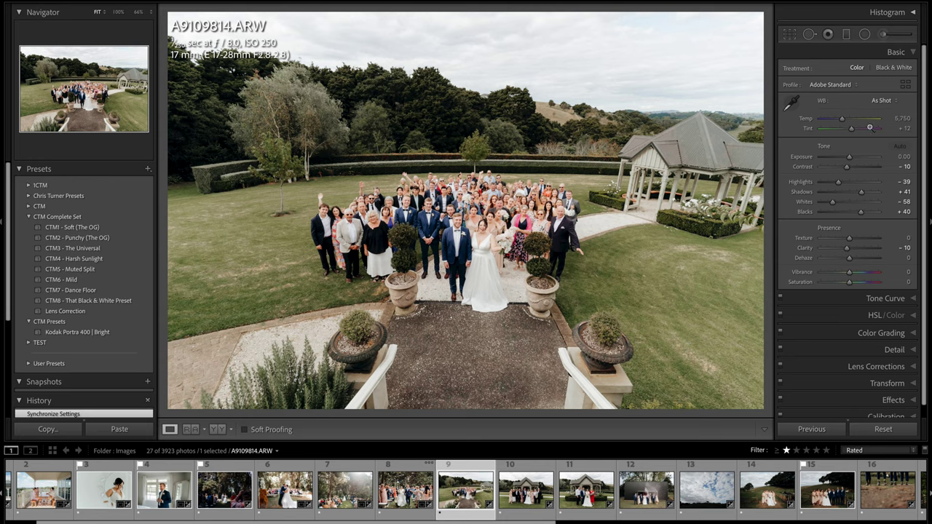
drag(838, 182, 826, 183)
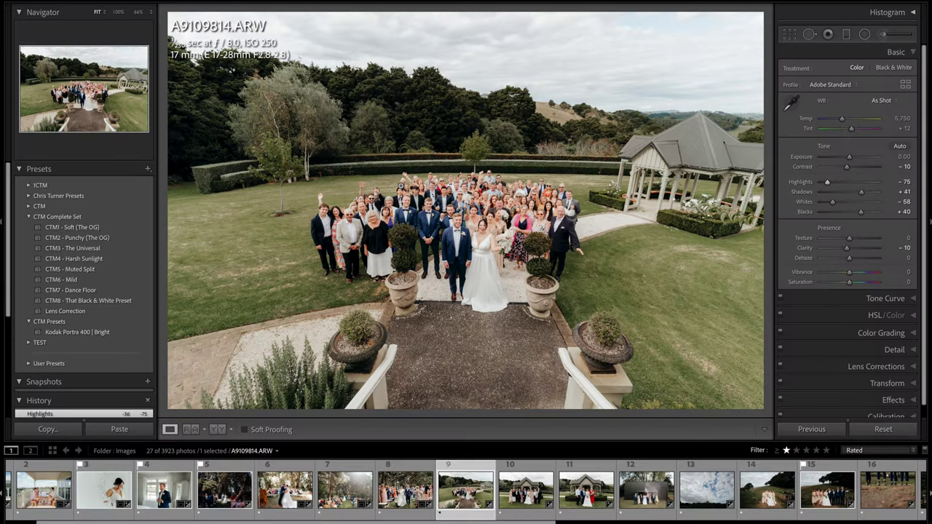
click(477, 227)
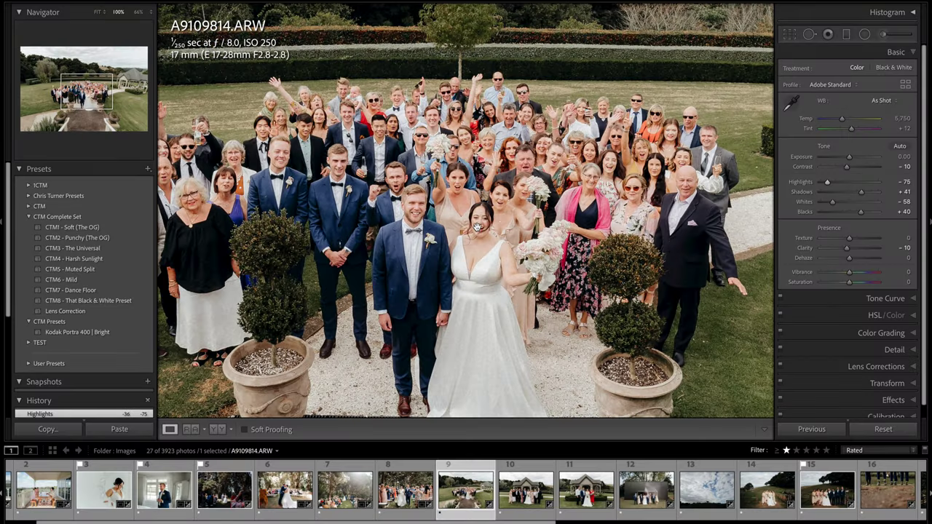
drag(322, 232, 13, 222)
drag(398, 187, 522, 245)
click(398, 188)
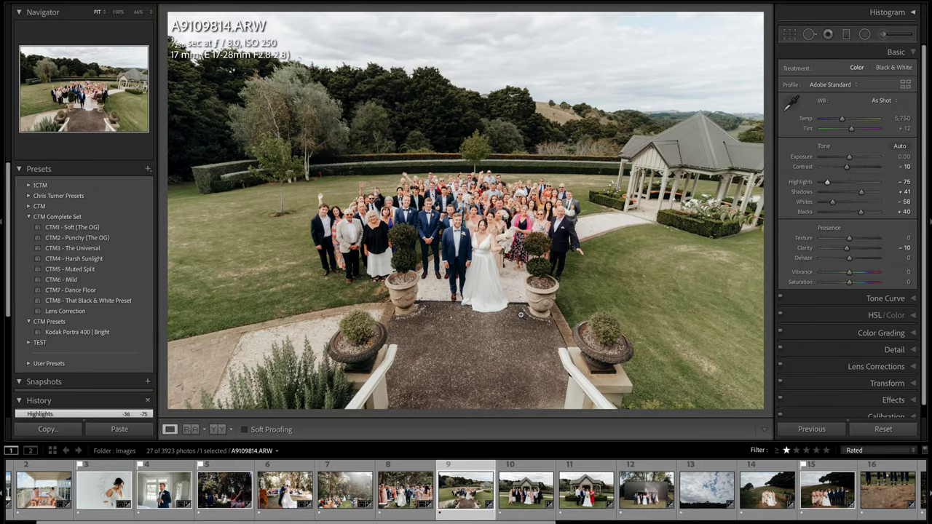
key(equal)
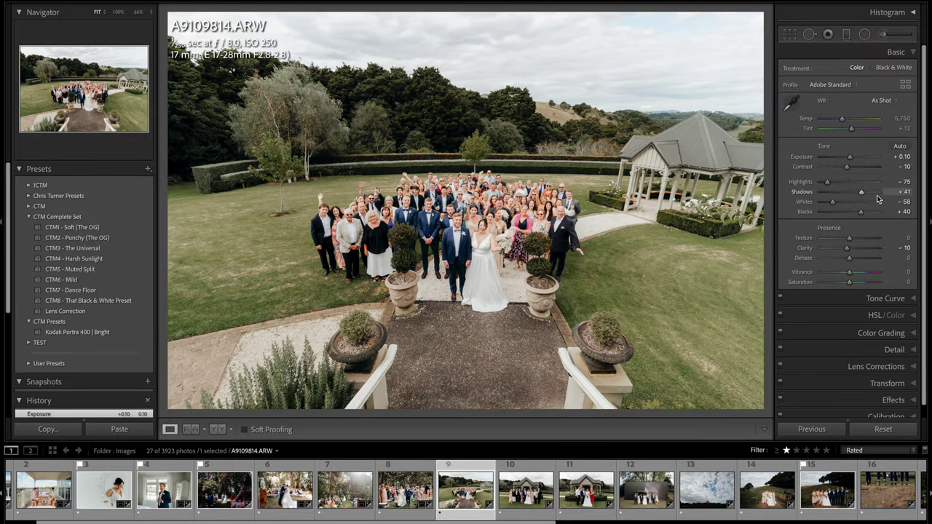
- Go to the family photo at the pavilion and set highlights to -93, shadows to +46 and exposure to +0.30
key(Right)
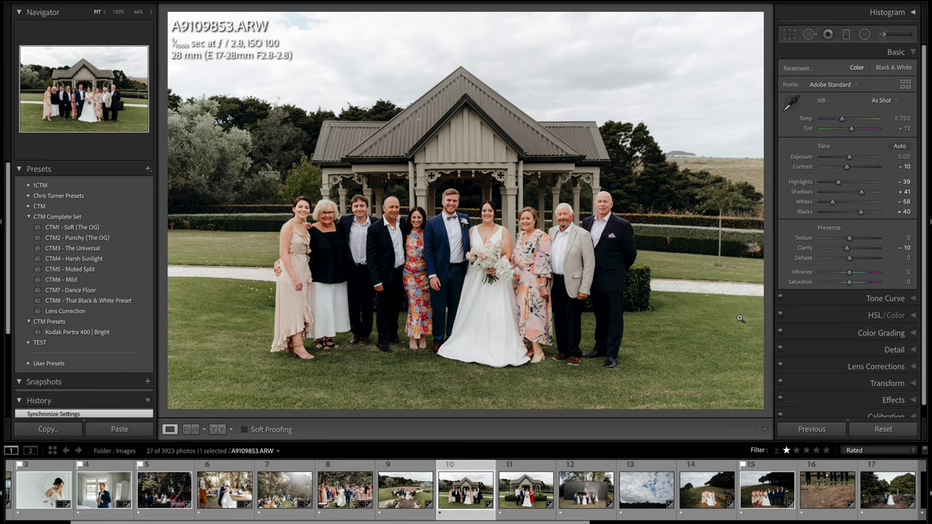
drag(832, 186, 863, 196)
double_click(828, 185)
key(ctrl+period)
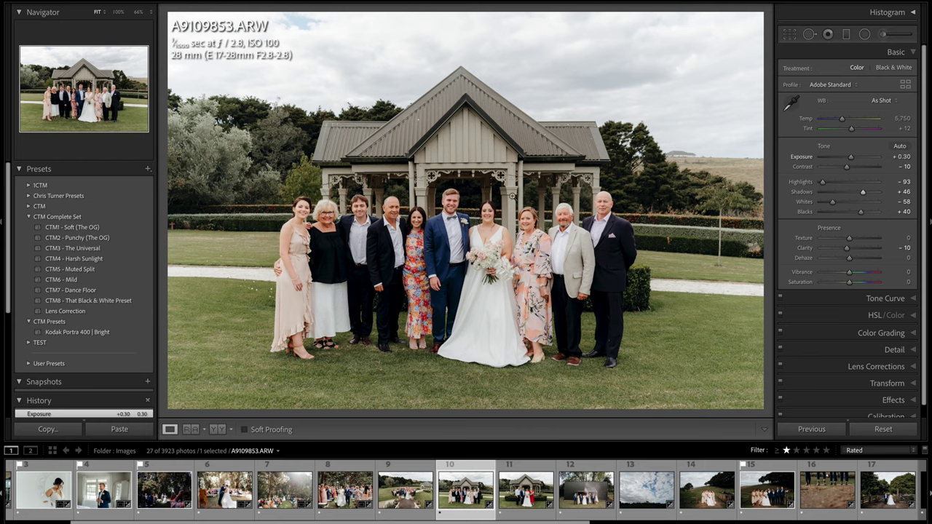
- Cool the pavilion family photo to a temperature of 5,513 with tint +13, checking skin tones at 100%
click(474, 247)
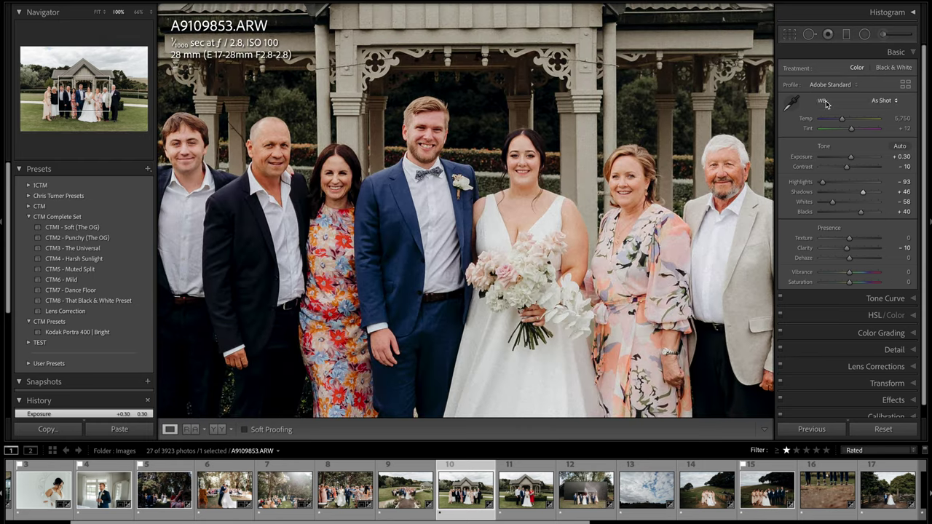
mouse_move(842, 118)
mouse_down()
mouse_move(852, 129)
mouse_move(843, 121)
mouse_up()
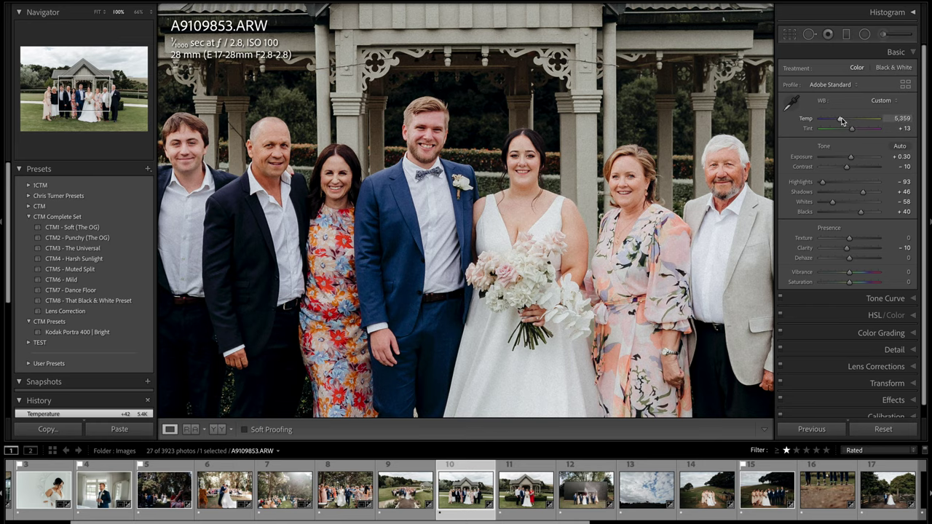
key(z)
drag(839, 119, 840, 119)
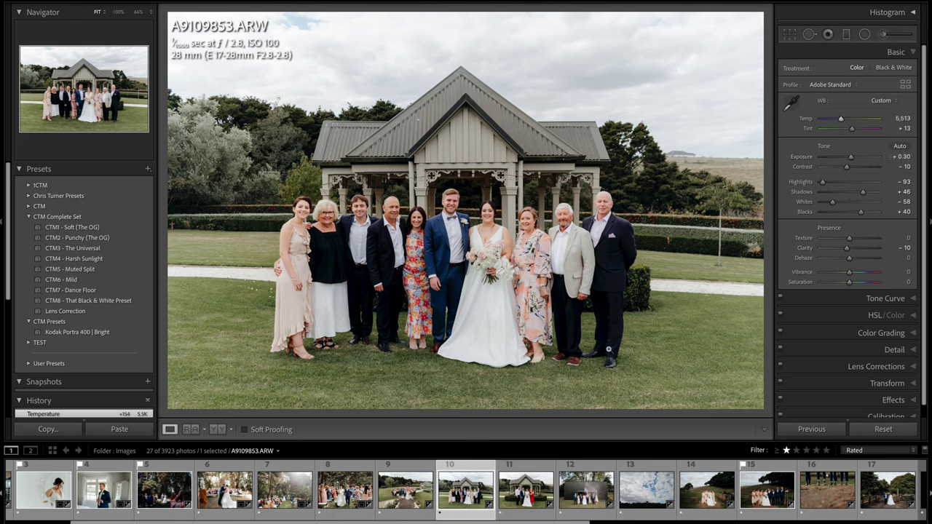
- Copy the family photo's settings, including white balance and basic tone, and paste them onto the next pavilion photo with the woman in red
key(Right)
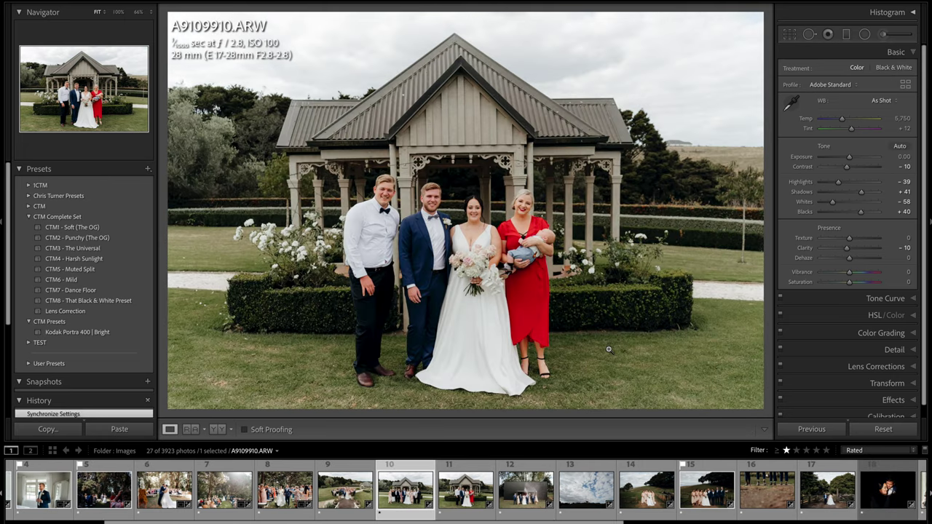
key(Left)
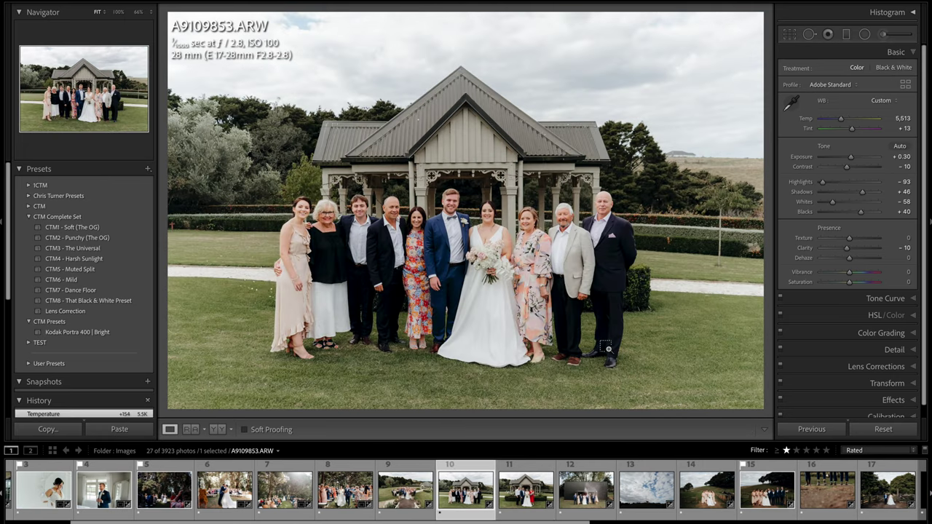
key(super+shift+c)
click(326, 111)
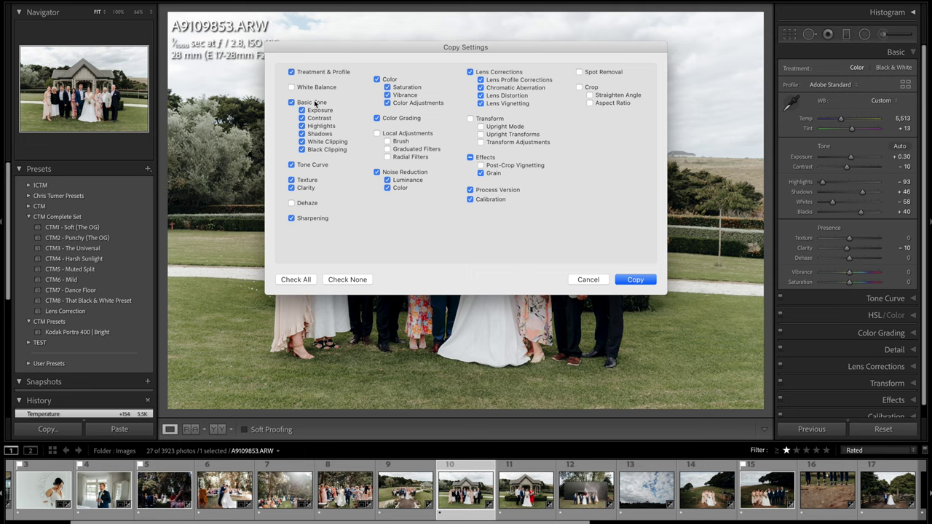
key(Return)
key(Right)
key(super+shift+v)
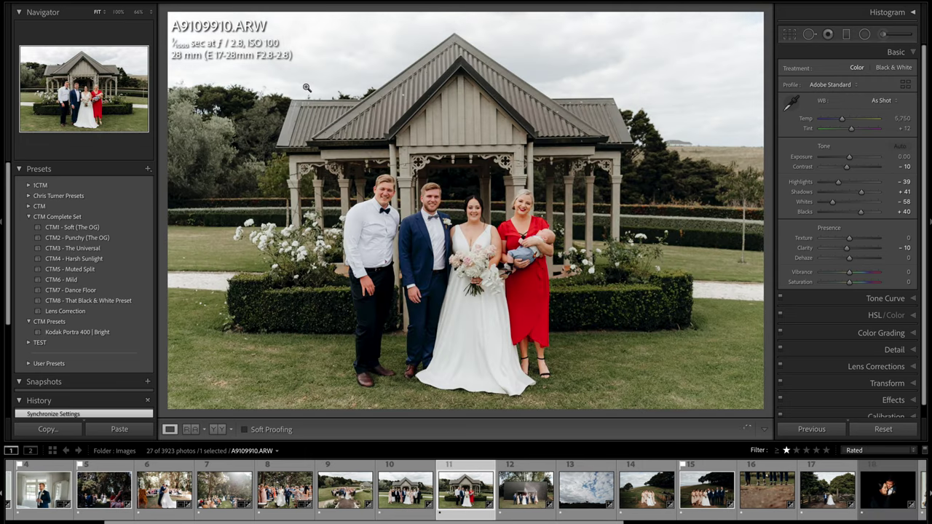
key(super+shift+v)
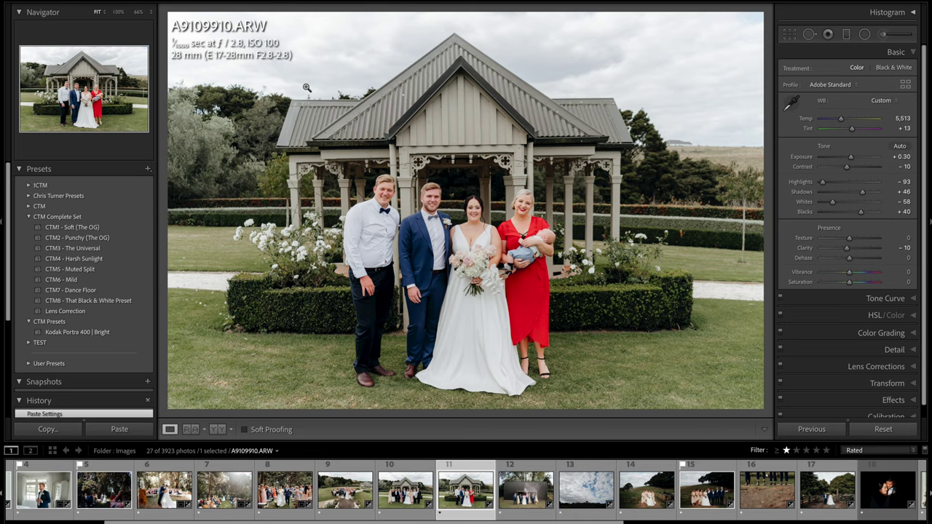
- Straighten the pavilion photo of the couple with the woman in red using a crop angle of 0.93
key(r)
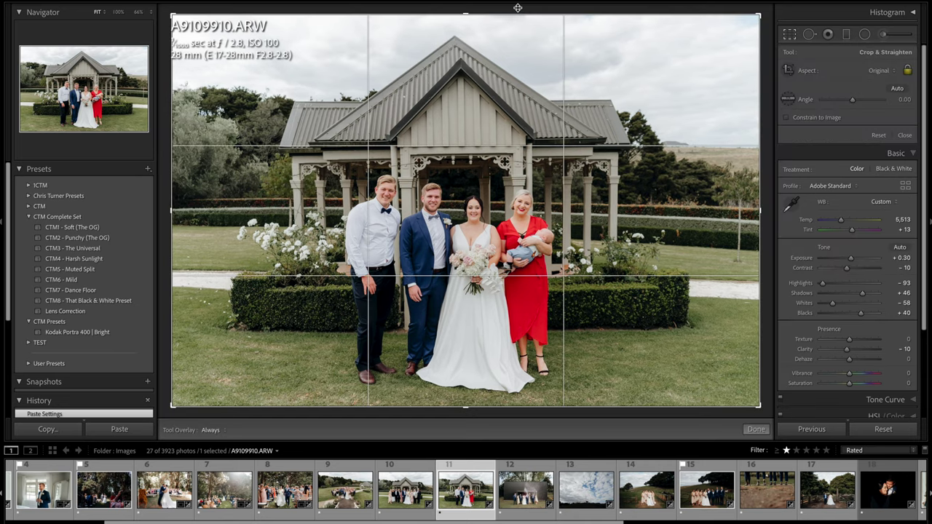
drag(518, 8, 523, 9)
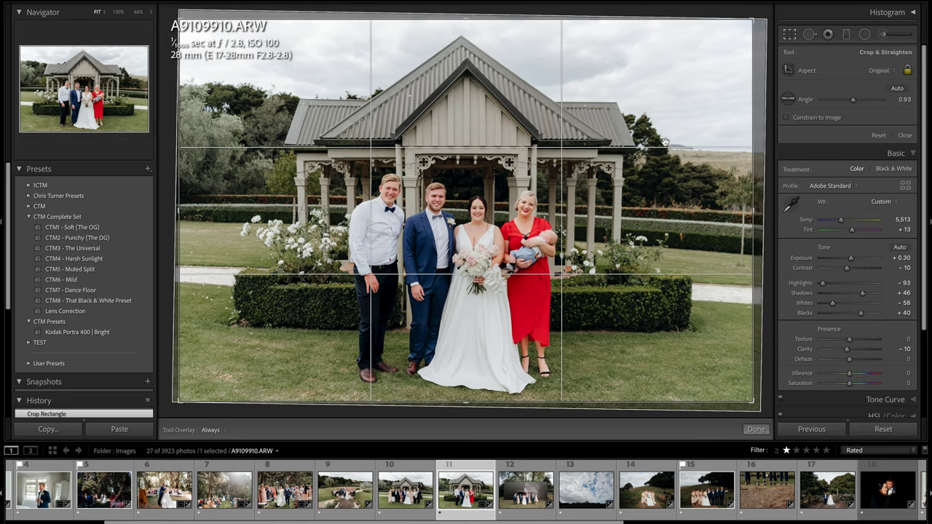
key(r)
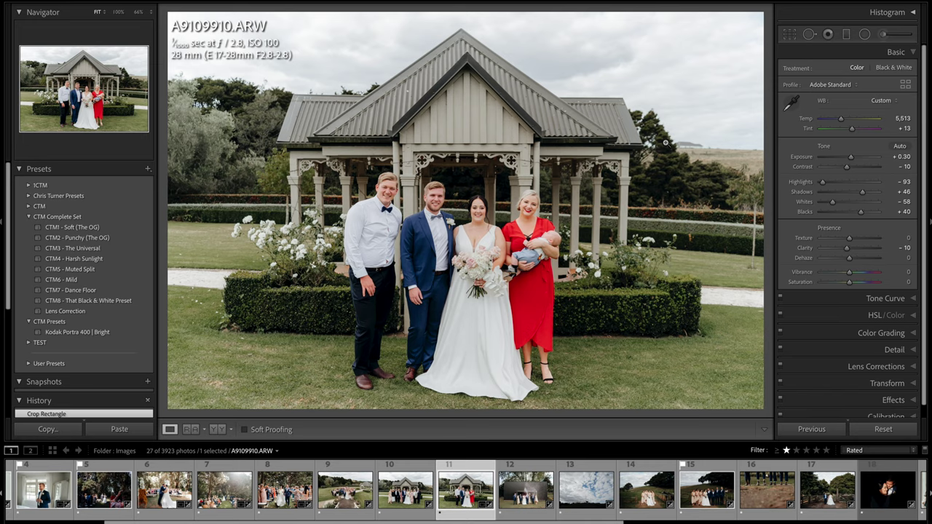
- Go to the champagne-spray group photo at the dark shed, lower its highlights and set tint to +16
key(Right)
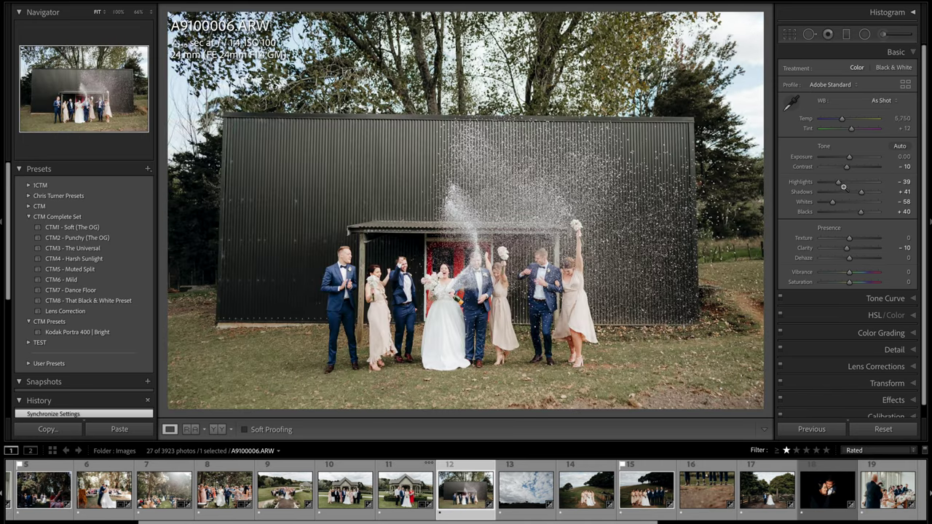
drag(853, 161, 827, 183)
drag(851, 132, 854, 131)
- Correct the shed photo's perspective with Guided Upright guides along the roof edge and both vertical side walls
key(shift+t)
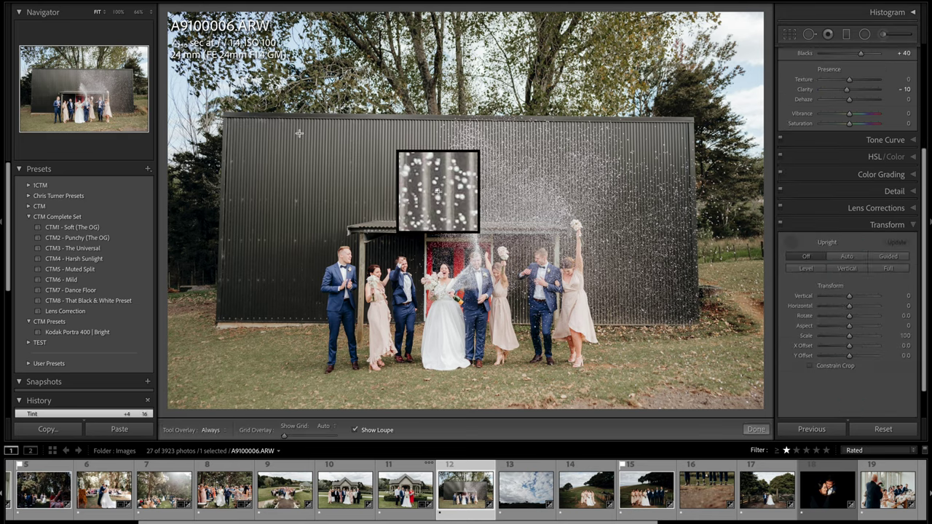
drag(243, 114, 698, 300)
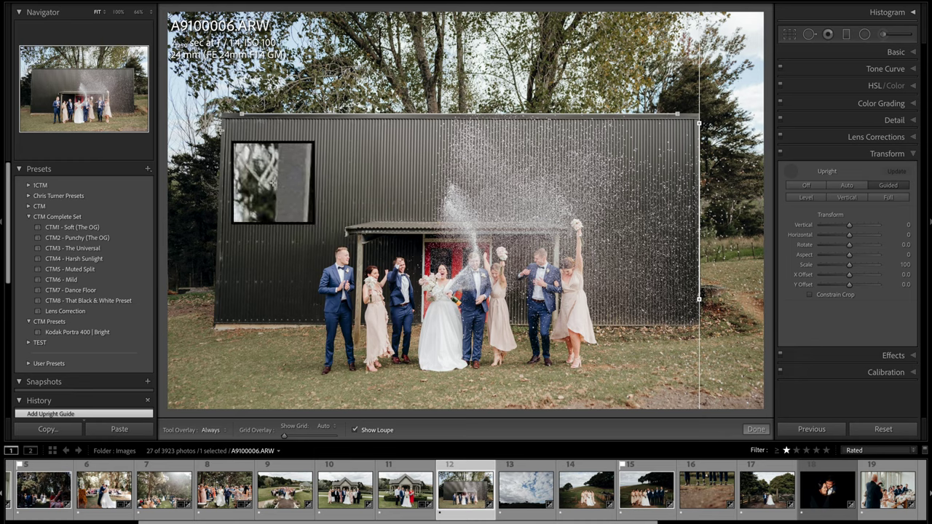
drag(220, 129, 214, 307)
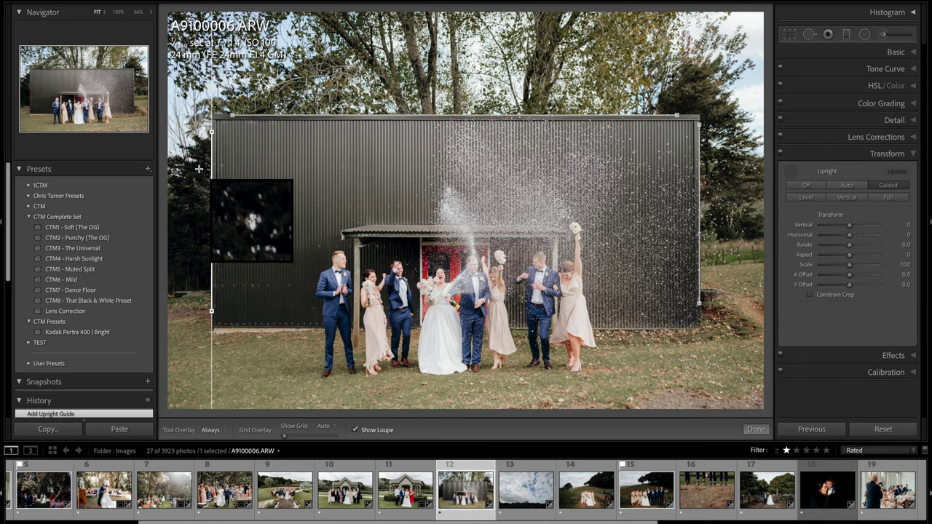
- Tighten the crop of the perspective-corrected shed photo slightly, keeping the original aspect ratio
key(r)
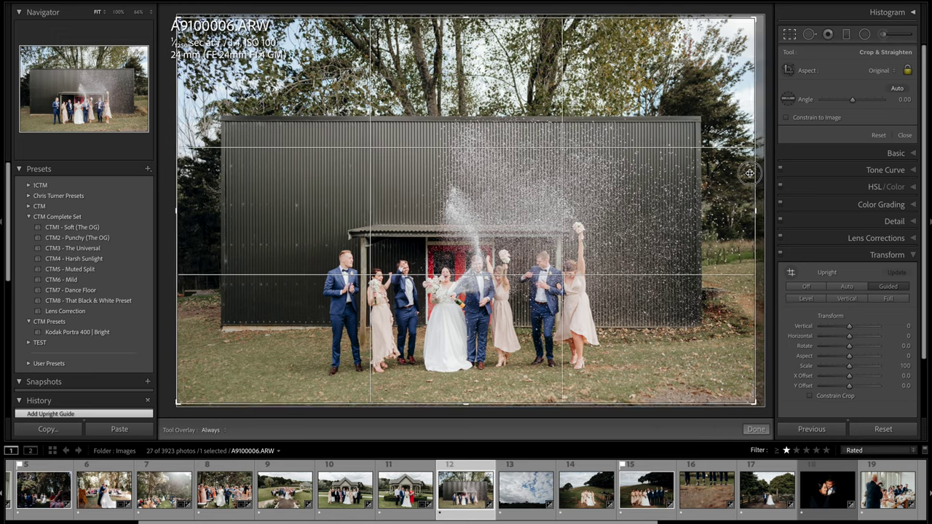
drag(749, 173, 743, 174)
key(r)
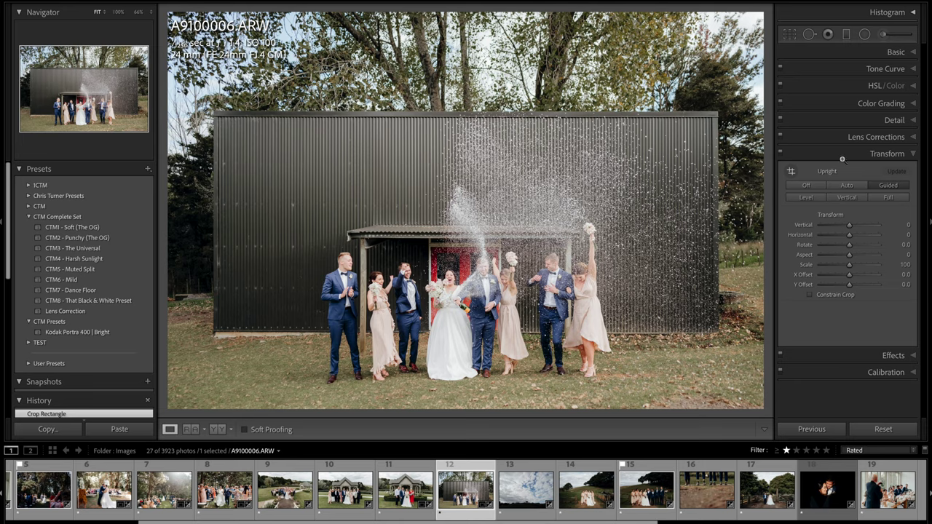
- In the photo of the horse on the hill, set highlights to -90, exposure to +1.55 and shadows to +61
key(ctrl+1)
key(Right)
drag(827, 183, 857, 159)
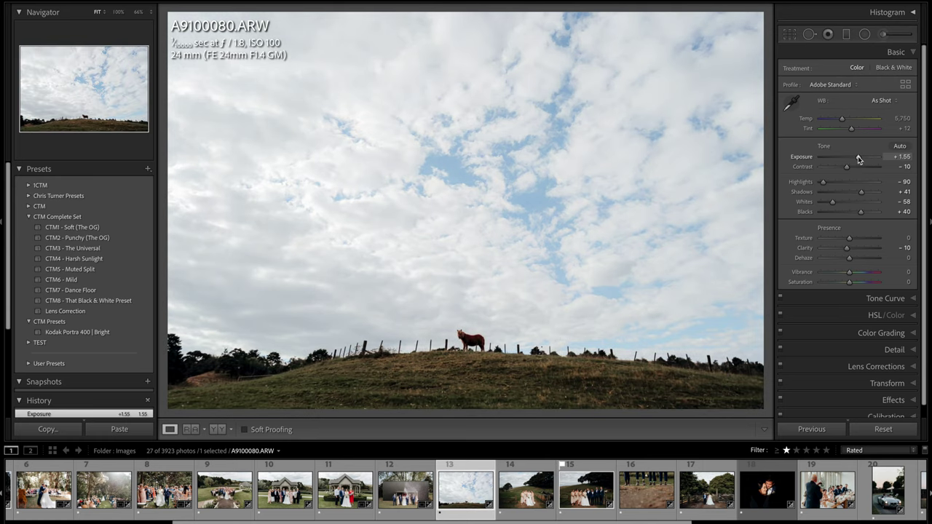
click(473, 340)
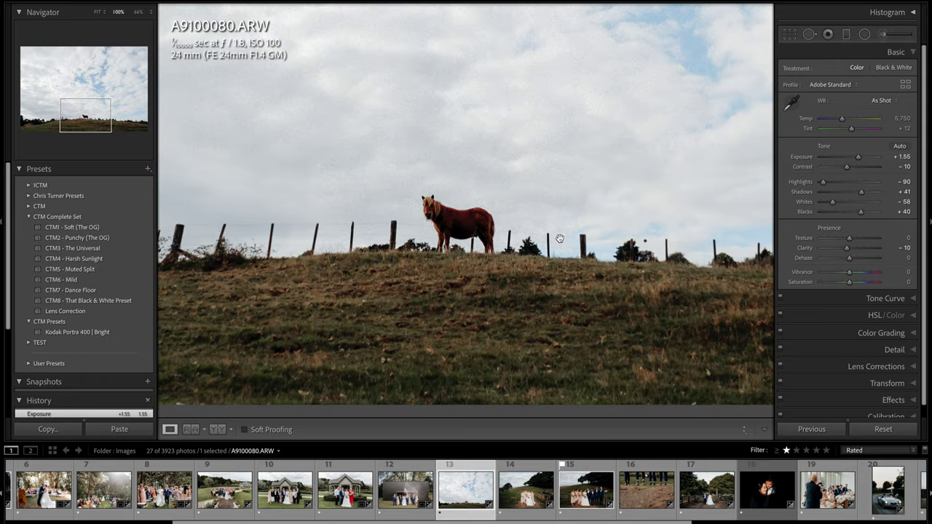
drag(861, 192, 867, 194)
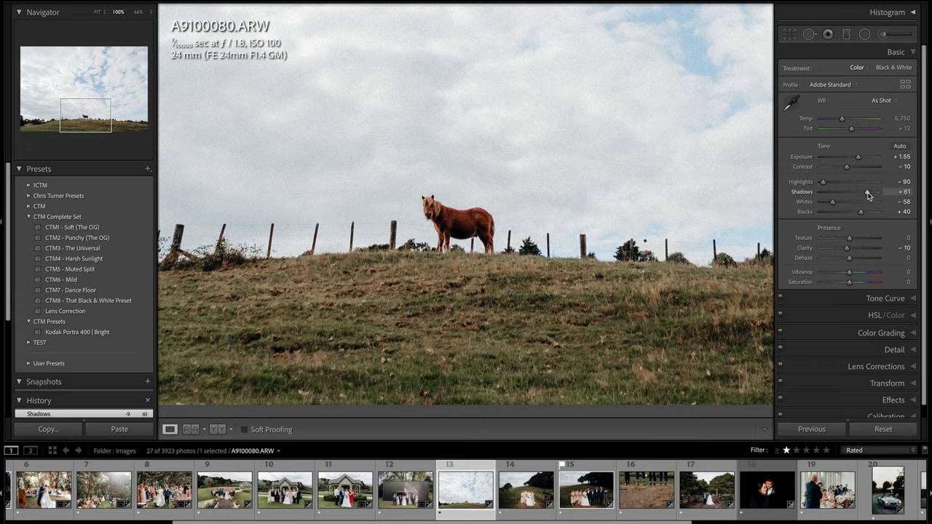
click(634, 239)
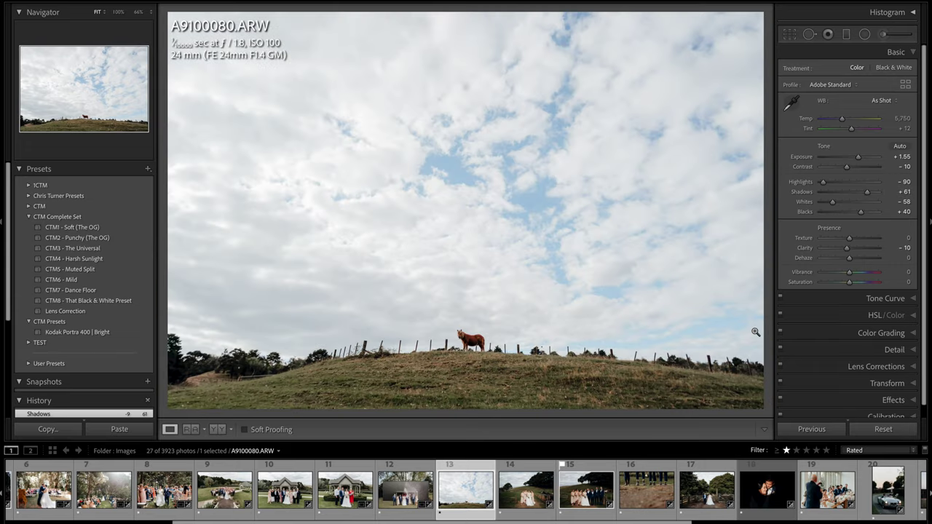
- In the photo of the bride and bridesmaids beside the horses, set temperature to 5,349, highlights to -82 and exposure to +0.30
key(Right)
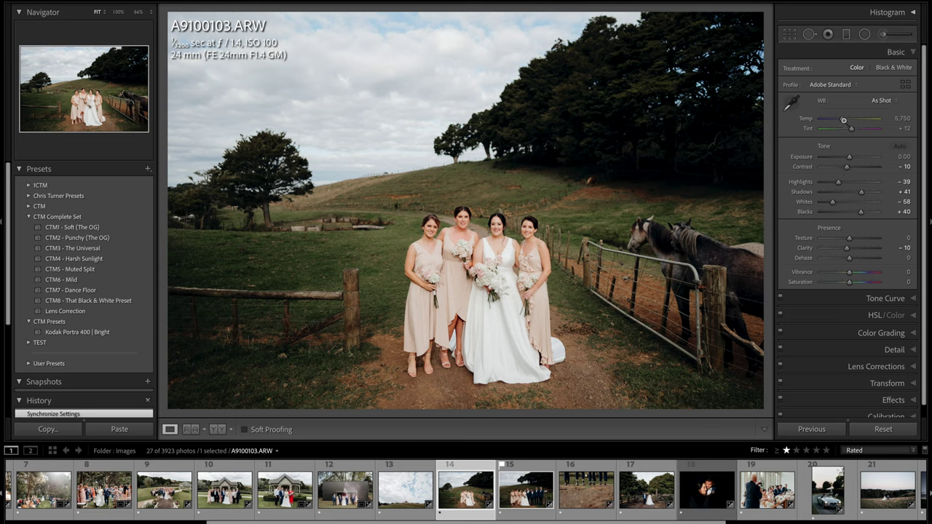
drag(843, 120, 842, 120)
drag(837, 181, 852, 159)
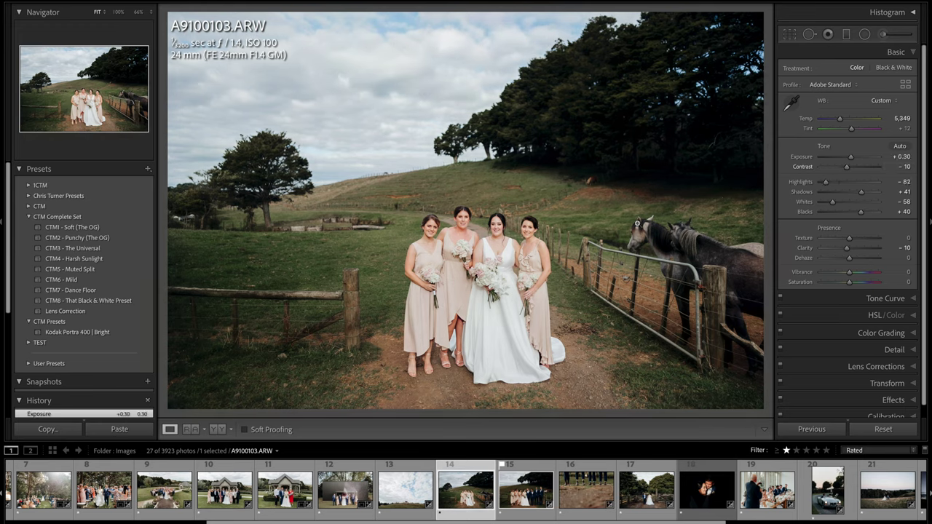
drag(515, 255, 481, 287)
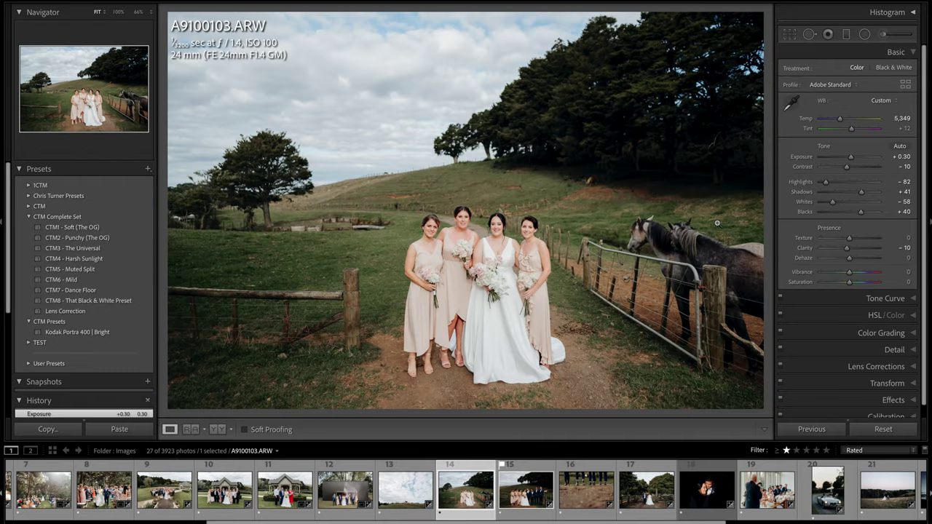
- Set the lens profile's vignetting correction to 92 for the bridesmaids photo
click(857, 368)
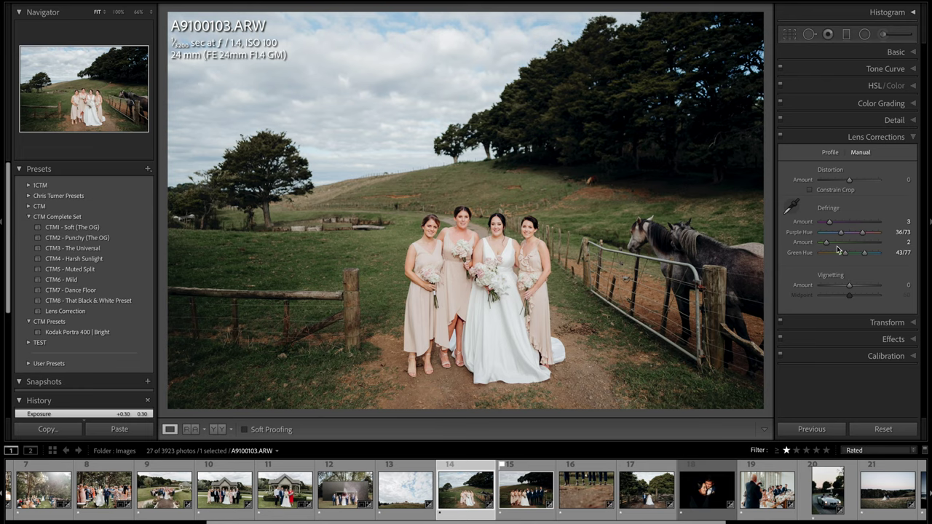
click(830, 153)
mouse_move(831, 274)
mouse_down()
mouse_move(857, 273)
mouse_move(847, 274)
mouse_up()
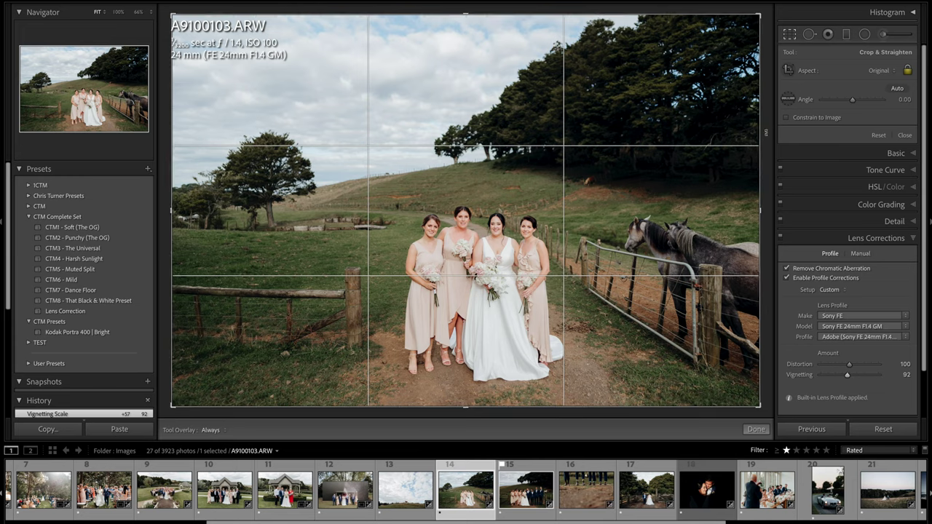
- Rotate the bridesmaids photo by a crop angle of -0.57 and trim the crop slightly on the tree side
click(766, 132)
drag(765, 132, 766, 126)
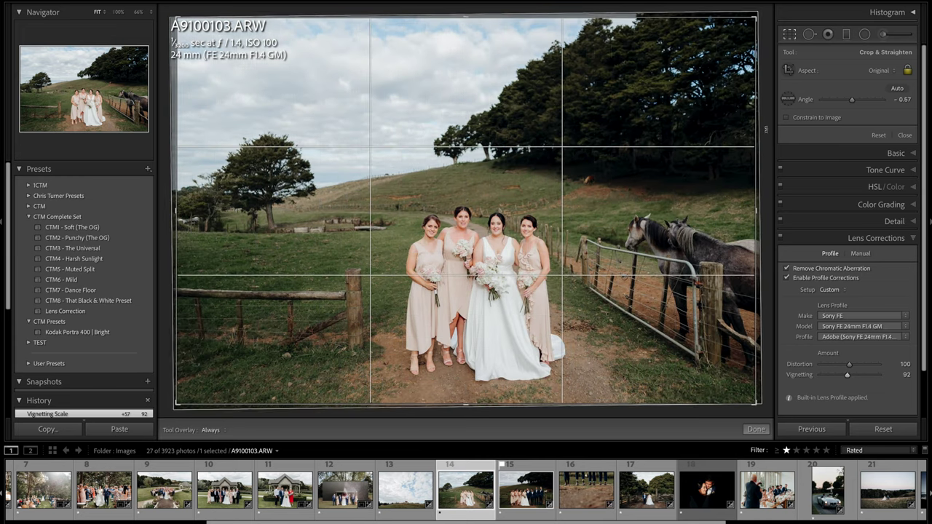
drag(178, 203, 187, 205)
key(Return)
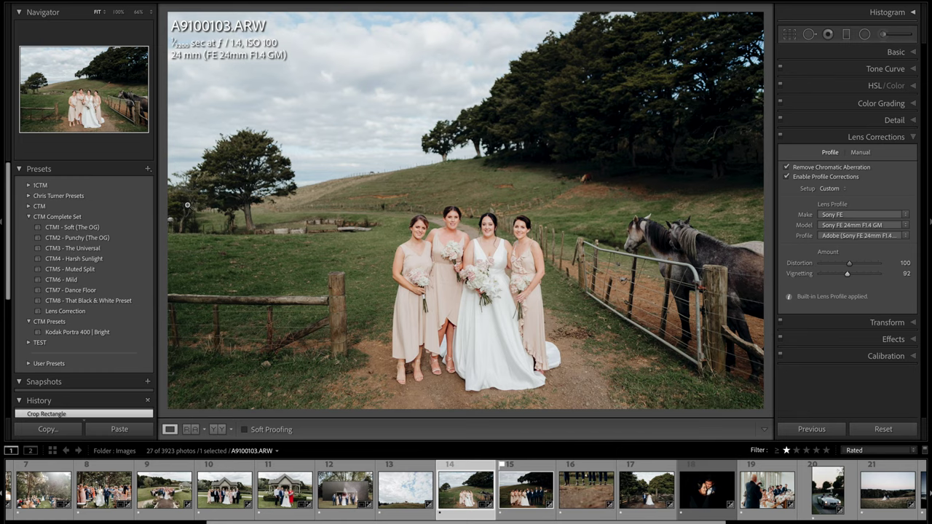
- Copy the bridesmaids photo's settings without crop or transform and paste them onto the full bridal party photo
key(Right)
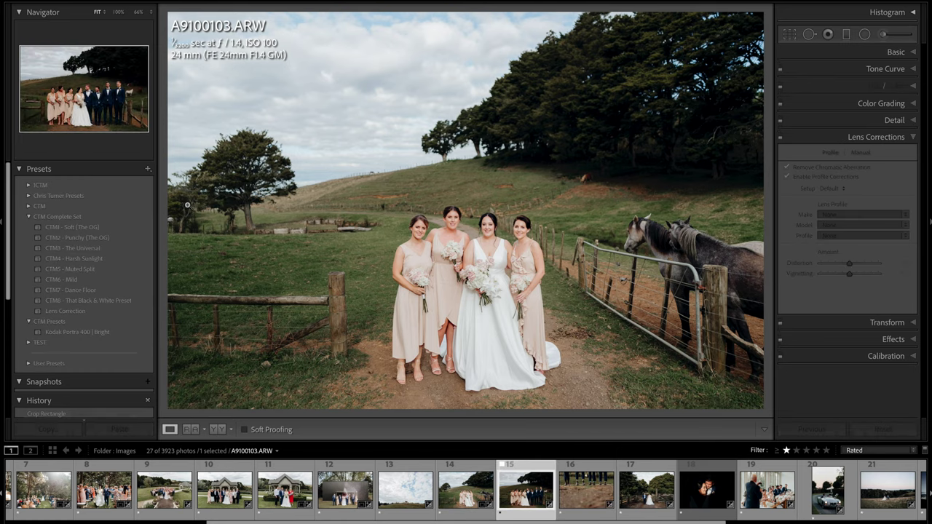
key(Left)
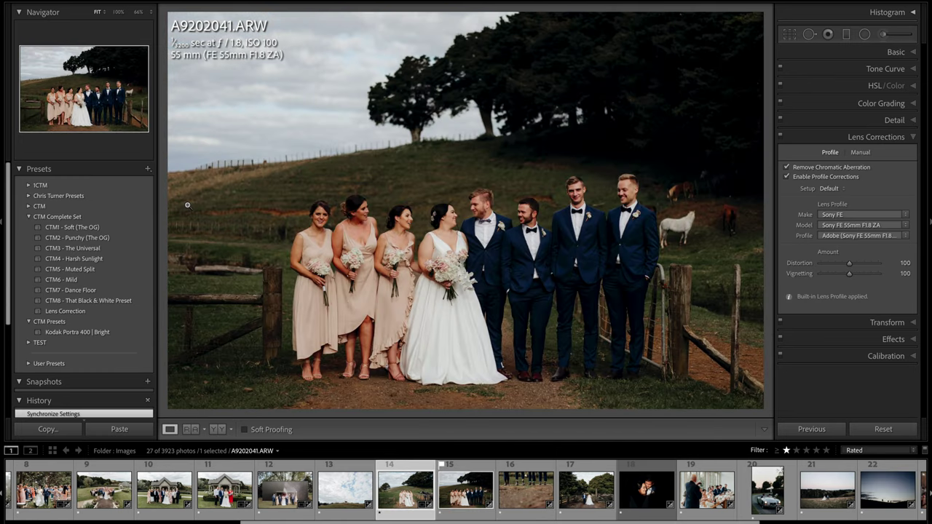
key(ctrl+shift+c)
key(Return)
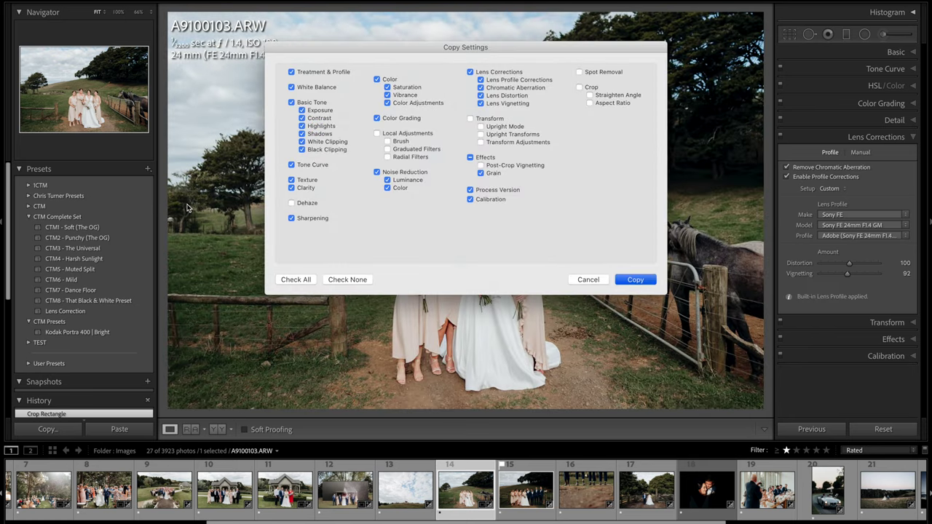
key(Right)
key(ctrl+shift+v)
key(ctrl+shift+v)
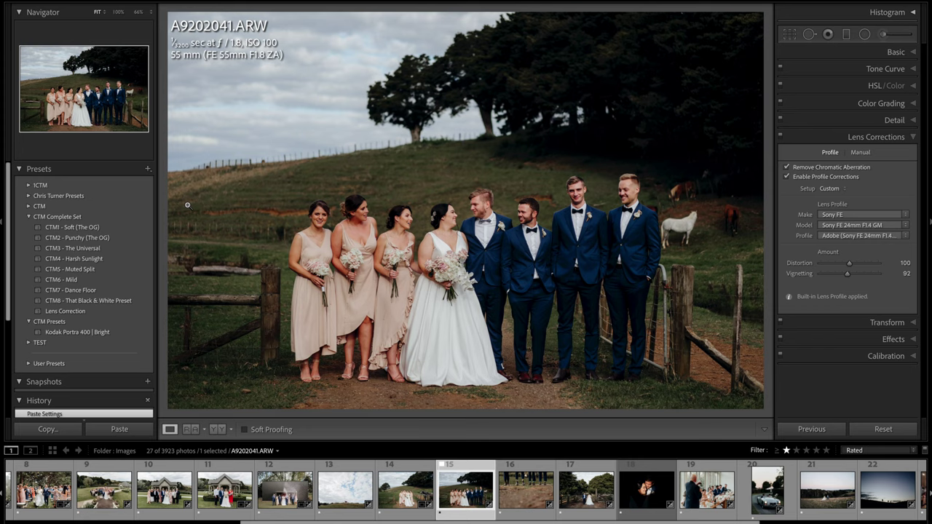
- Raise the bridal party photo's exposure to +1.00
key(equal)
key(equal)
key(equal)
key(equal)
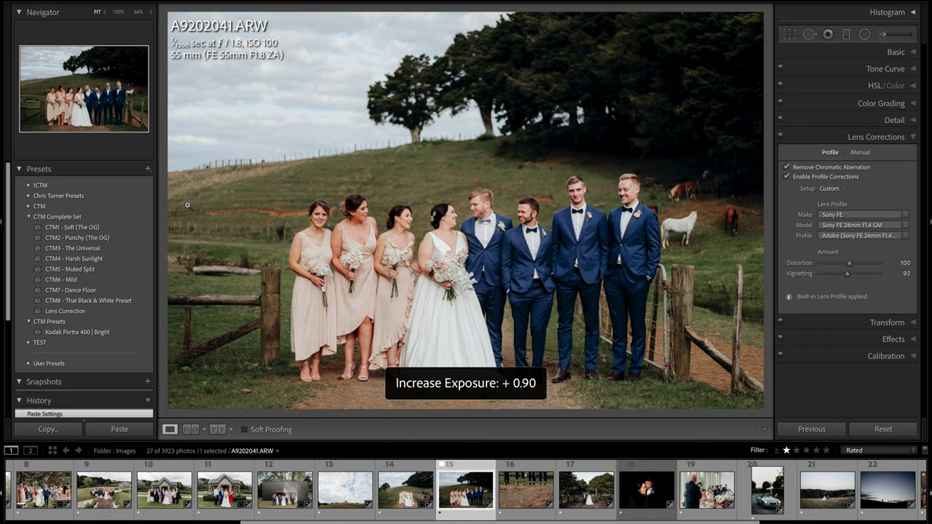
key(equal)
key(equal)
key(minus)
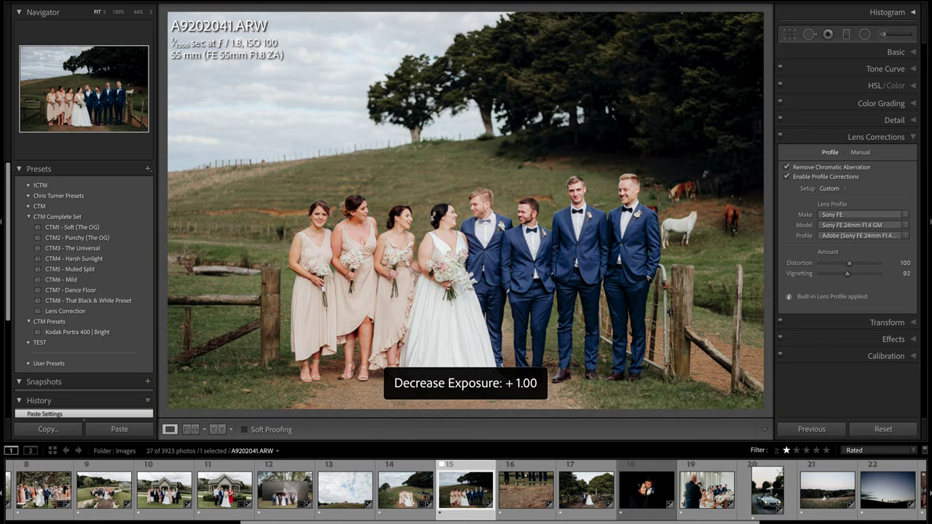
- Refine the bridal party photo with highlights at -100, temperature at 5,491 and exposure at +0.80
click(831, 52)
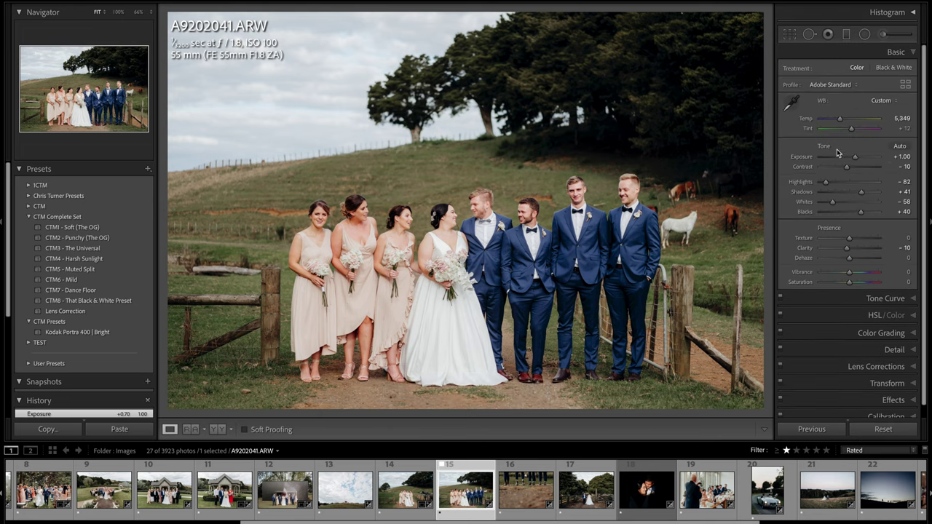
drag(824, 181, 819, 181)
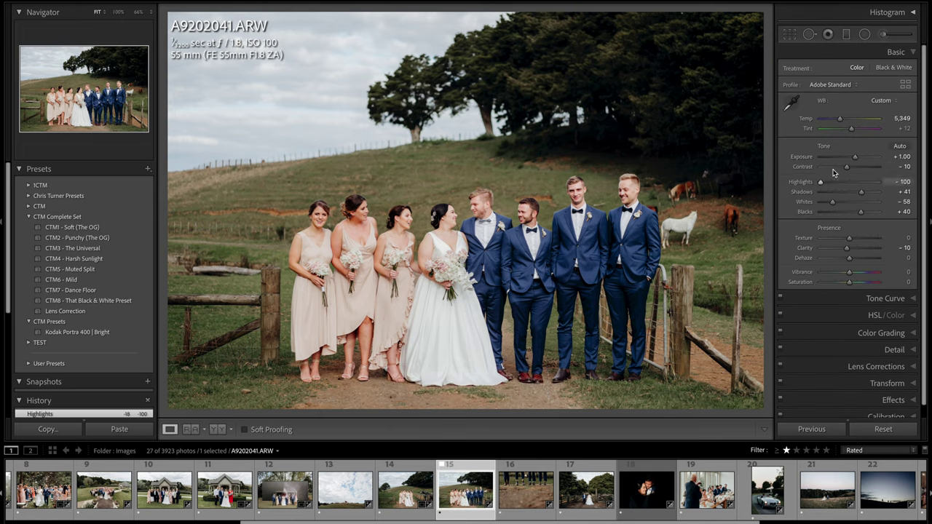
drag(840, 119, 843, 121)
key(minus)
key(minus)
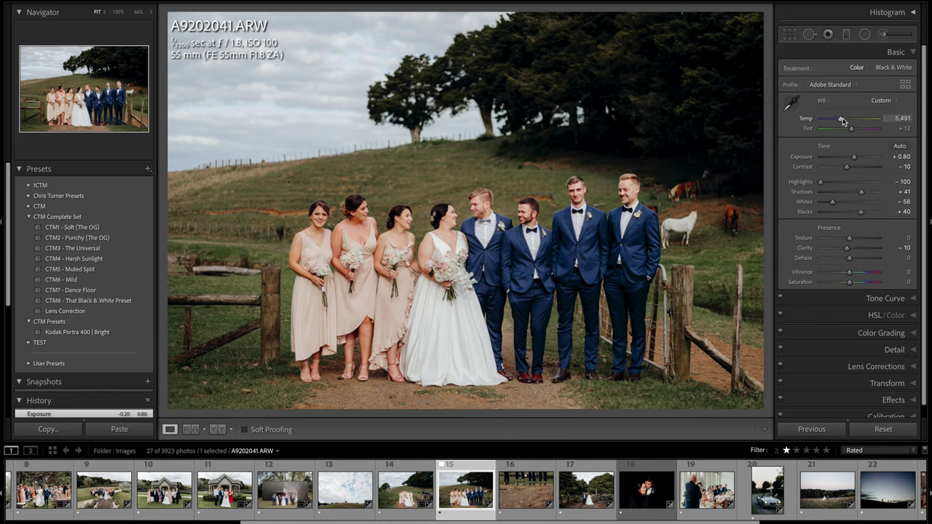
- Go to the photo of the groomsmen's shoes and colourful socks and straighten it with the crop tool
key(Right)
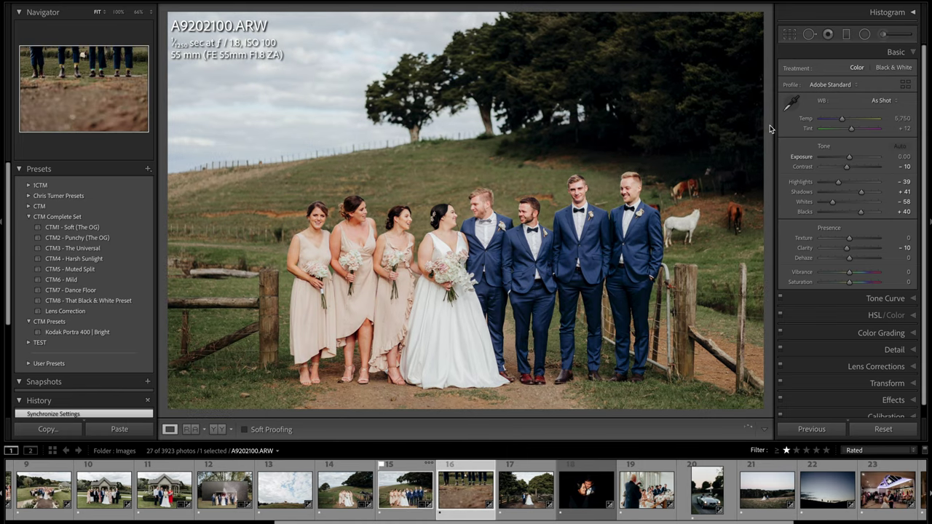
key(r)
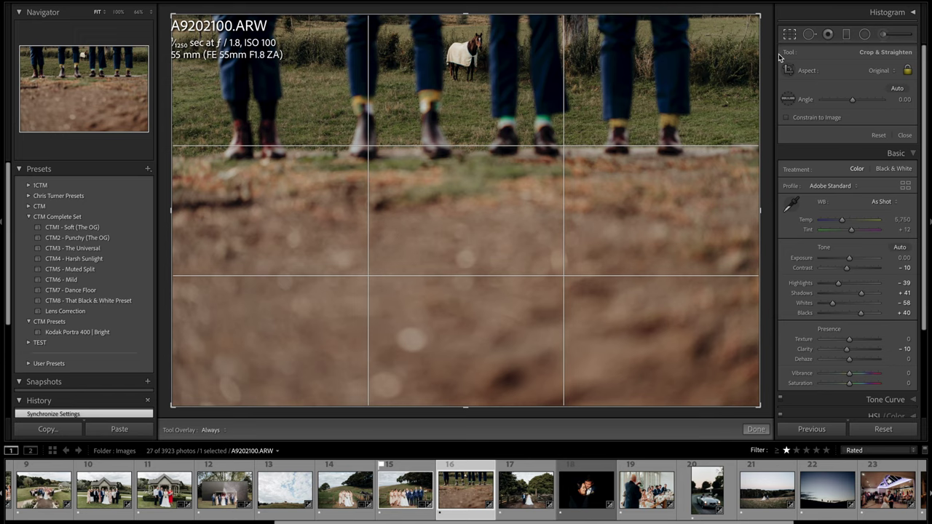
drag(767, 65, 770, 76)
key(Return)
- Set the exposure of the shoes-and-socks photo to +0.40
key(equal)
key(equal)
key(equal)
key(equal)
key(equal)
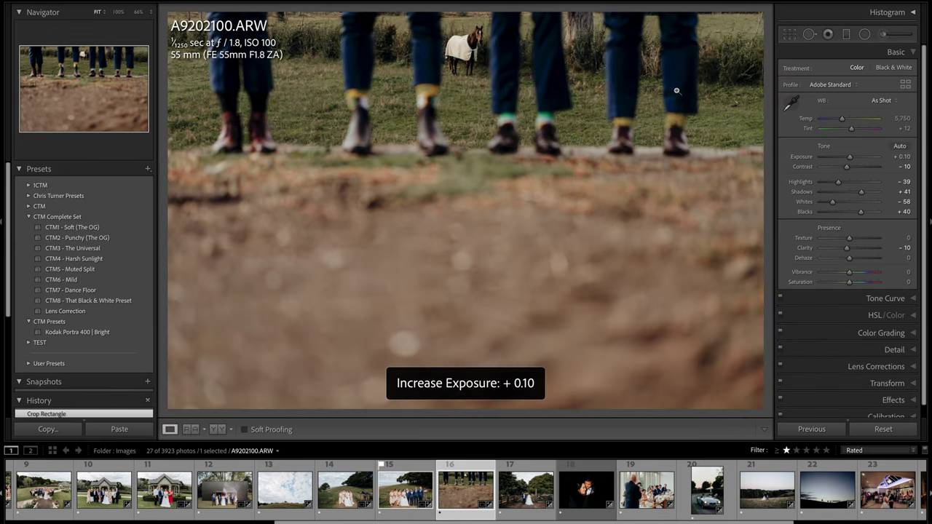
key(minus)
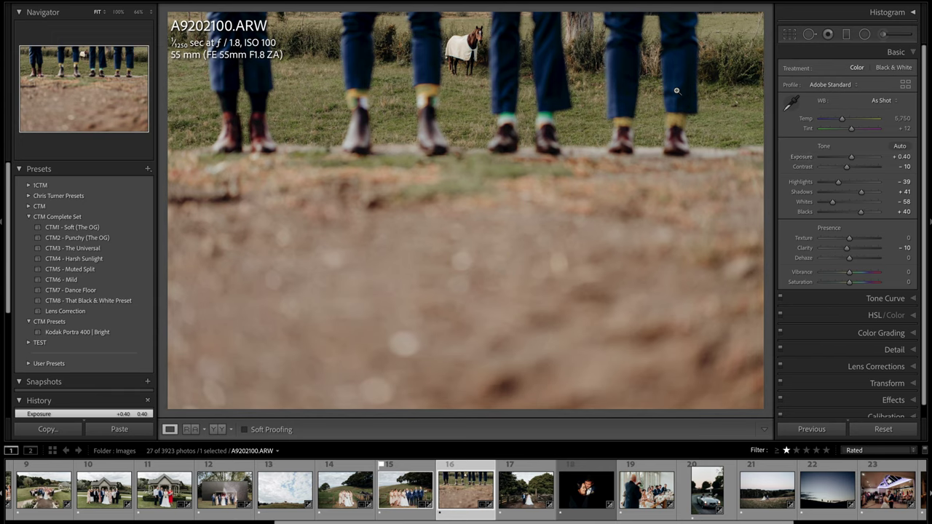
- Give the couple's wooden gate photo auto white balance with tint +15, highlights -81, shadows +64 and exposure +0.10
key(Right)
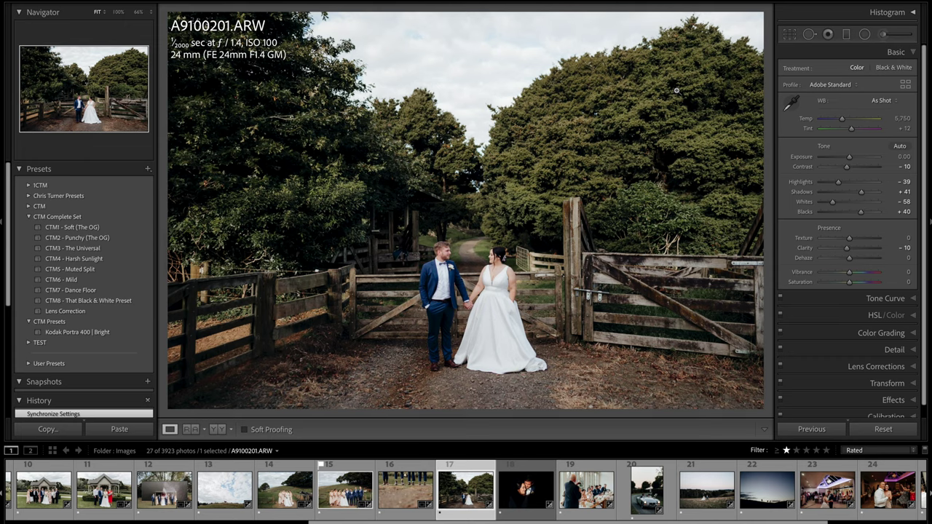
key(ctrl+shift+u)
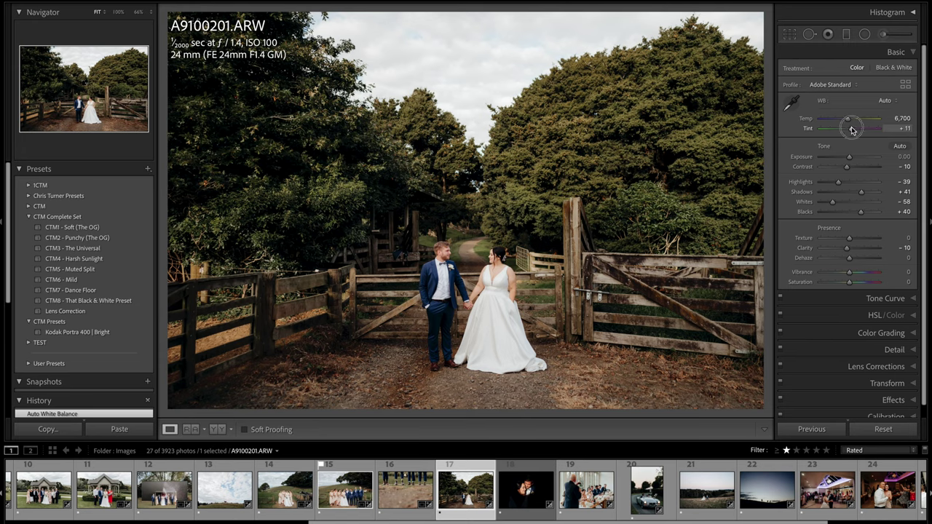
drag(852, 129, 852, 128)
drag(838, 182, 867, 193)
drag(849, 157, 850, 162)
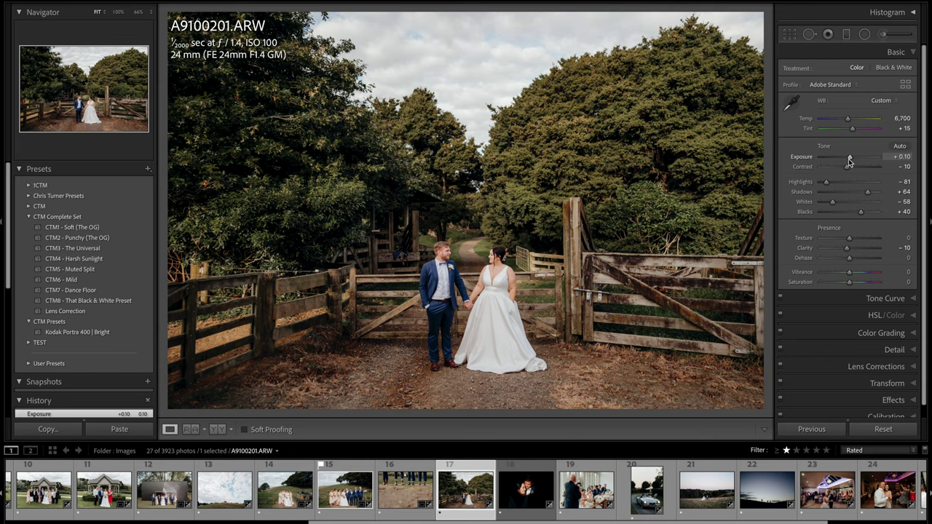
click(478, 268)
- Go to the dark close-up portrait of the couple and turn off the rating filter to show all photos
key(Right)
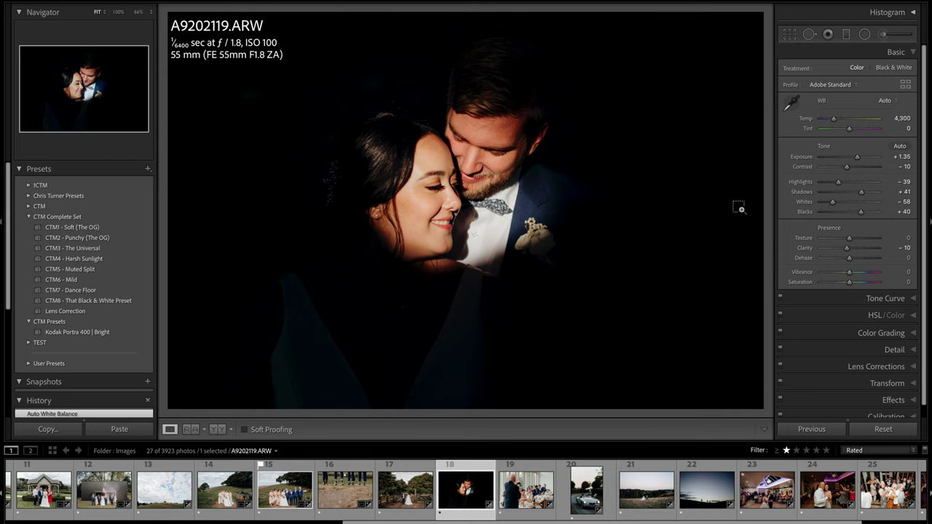
key(ctrl+l)
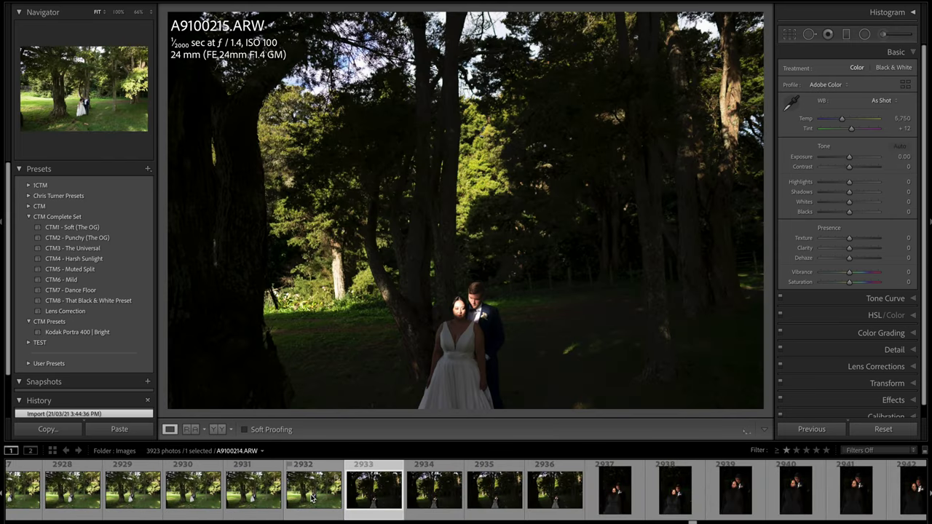
- Check the neighbouring unfiltered shots of the couple under the trees, and return to the dark close-up portrait with the Rated filter on
click(312, 498)
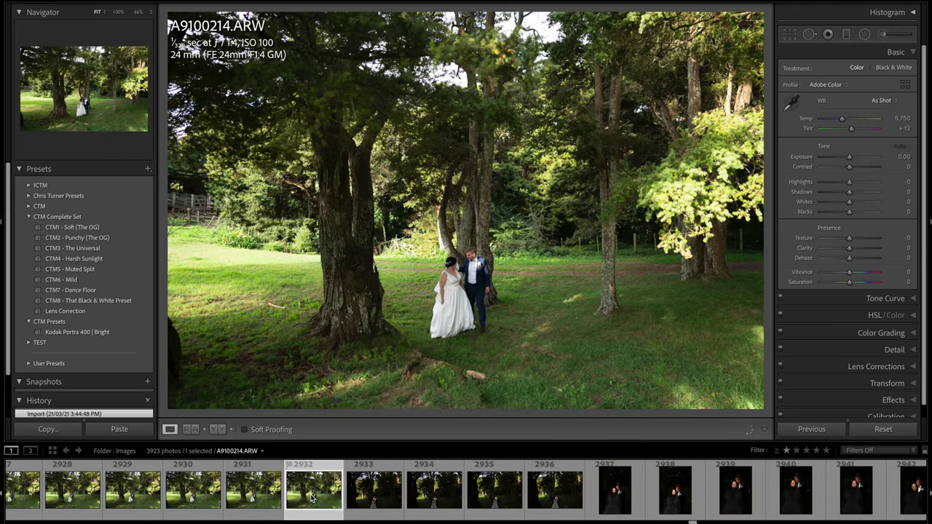
click(434, 492)
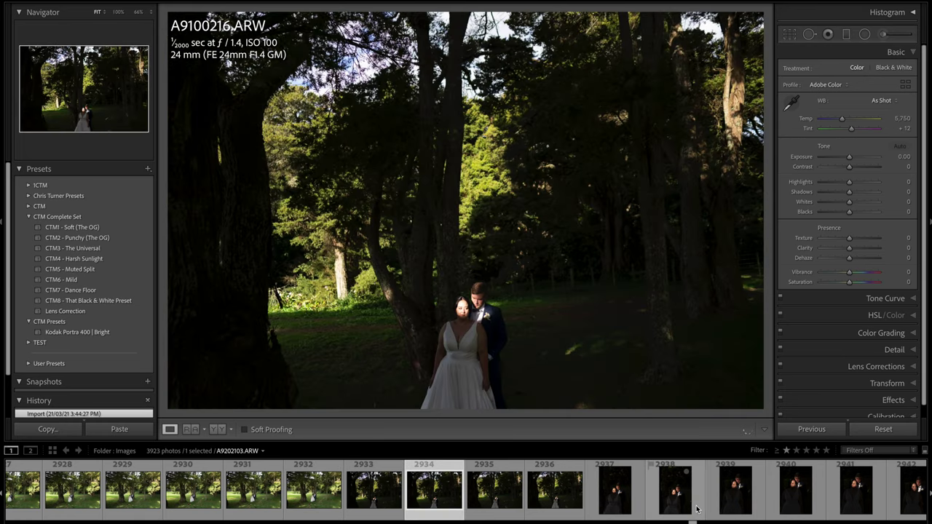
scroll(670, 492, down, 3)
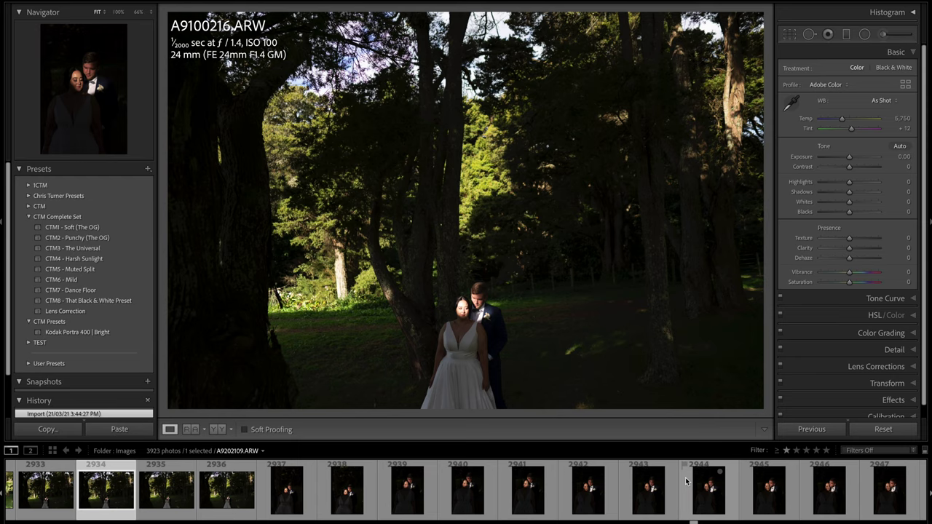
scroll(816, 484, down, 8)
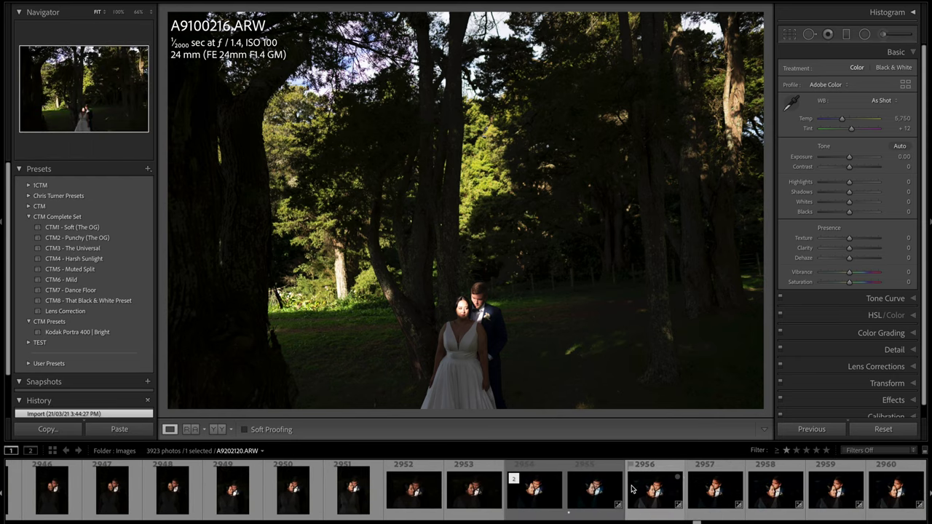
click(594, 490)
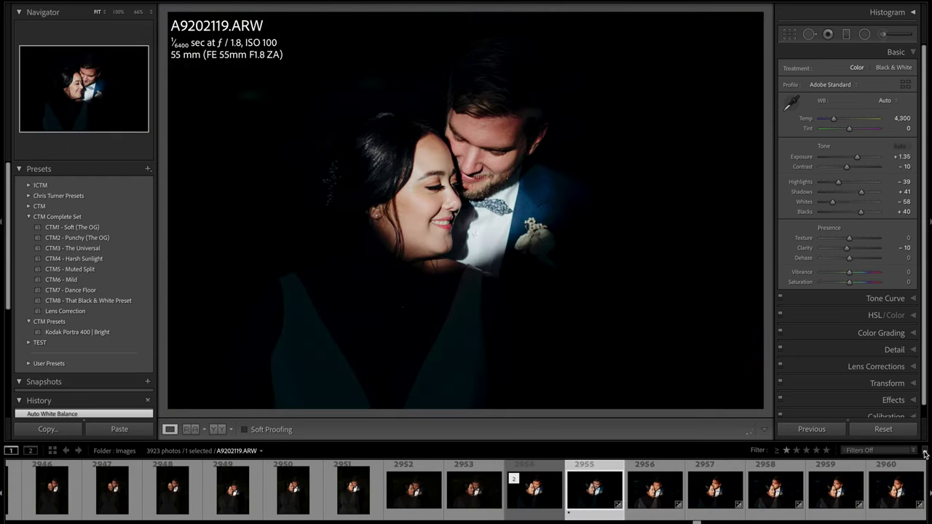
key(ctrl+l)
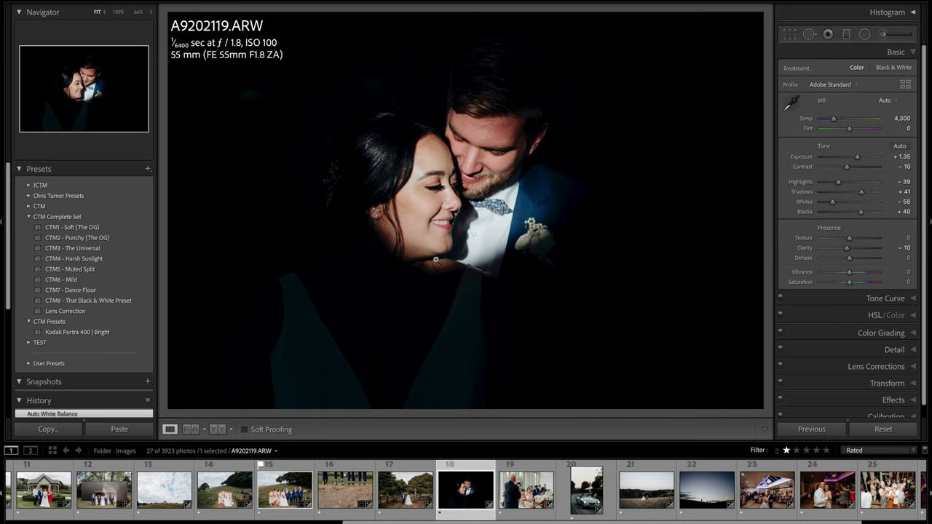
- Apply the CTM3 - The Universal preset to the dark portrait and set exposure +1.65, temperature 4,871 and tint +10
click(84, 248)
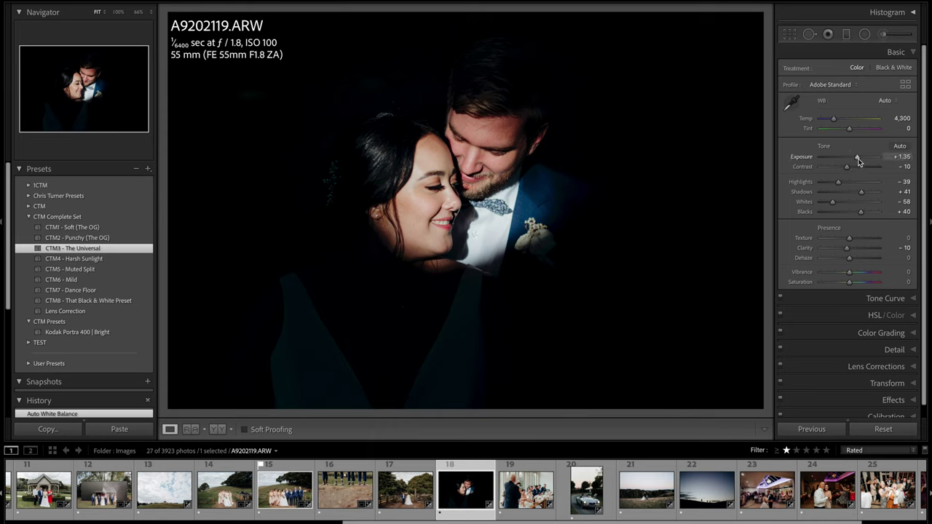
drag(859, 160, 859, 159)
click(834, 121)
drag(834, 120, 850, 130)
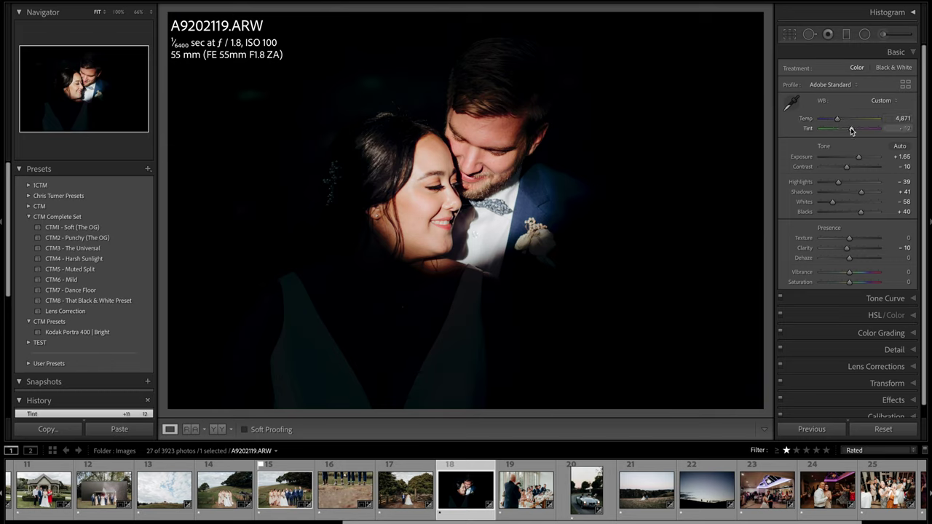
click(852, 130)
drag(851, 130, 852, 129)
- Raise the dark portrait's shadows to +100 and lower its exposure to +1.15
drag(861, 192, 882, 195)
key(minus)
key(minus)
key(minus)
key(minus)
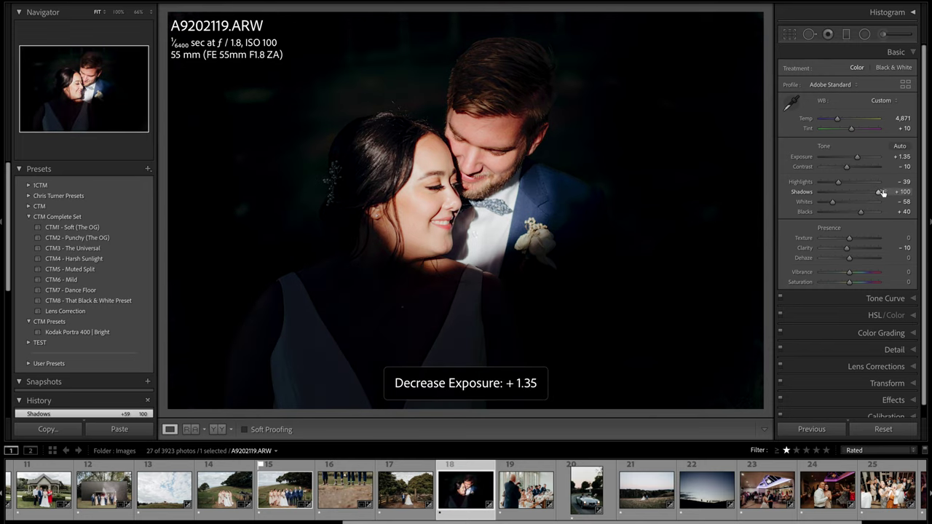
key(minus)
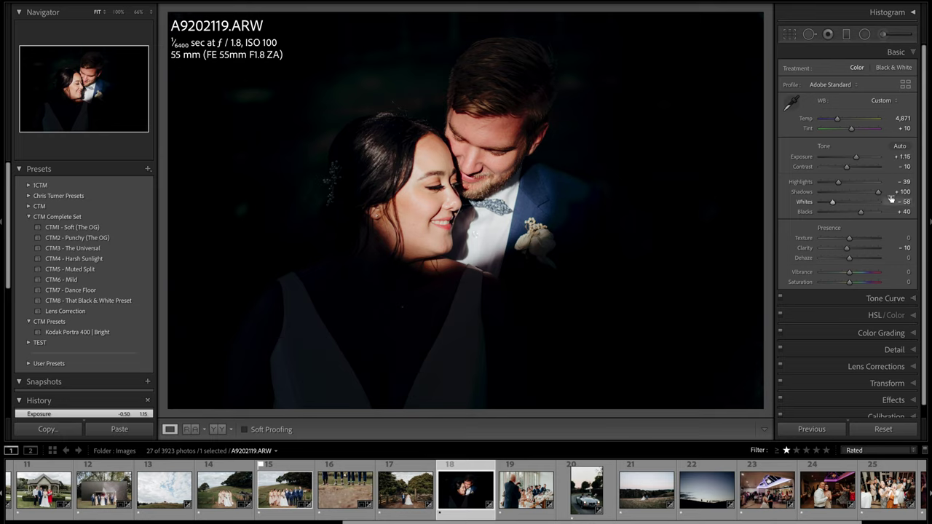
- Go to the head-table toast photo, straighten it, set its temperature to 5,511 and inspect the bride up close
key(Right)
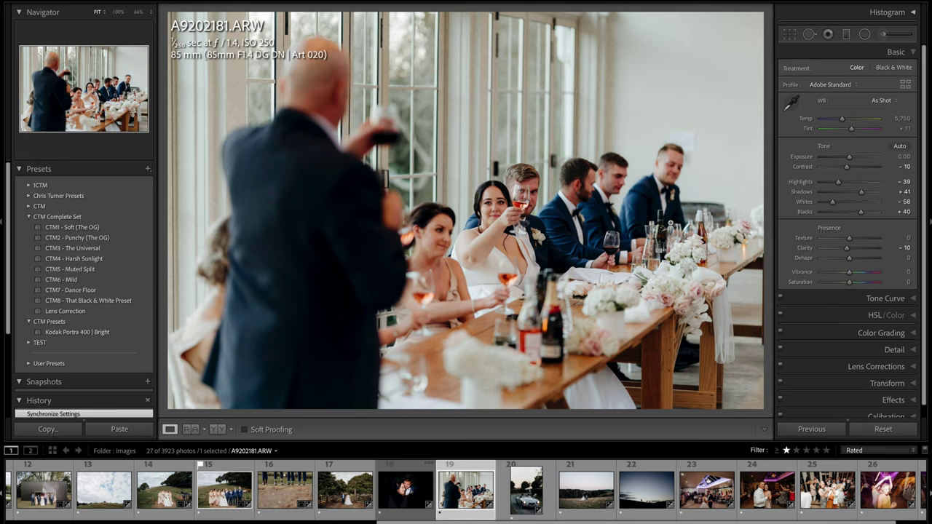
key(shift+t)
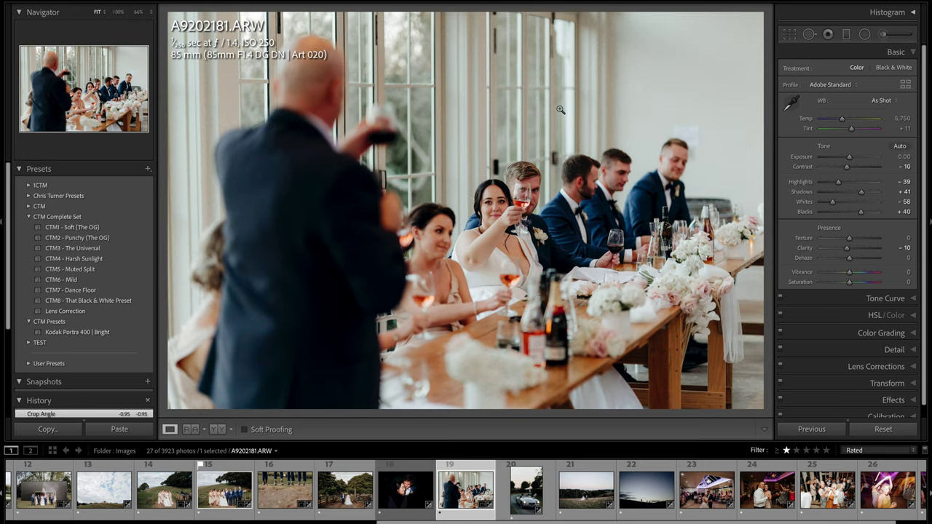
click(522, 211)
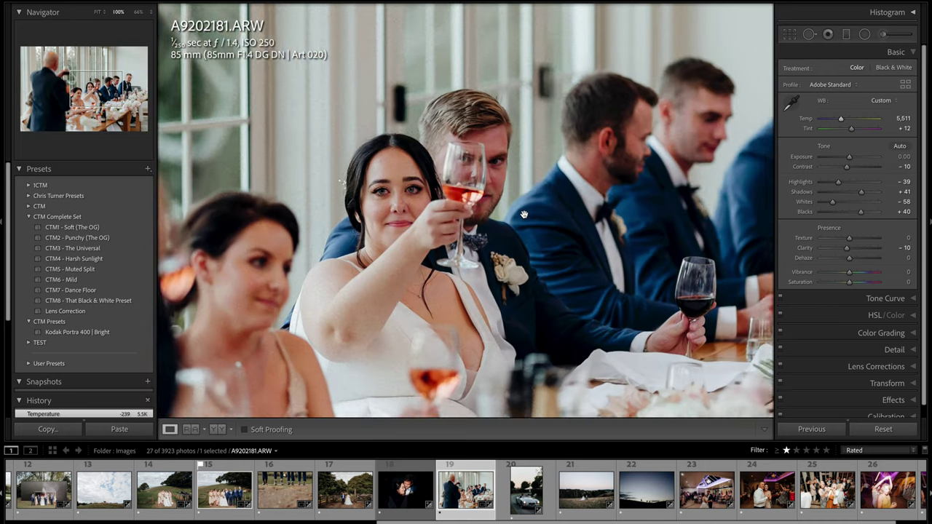
drag(481, 229, 523, 215)
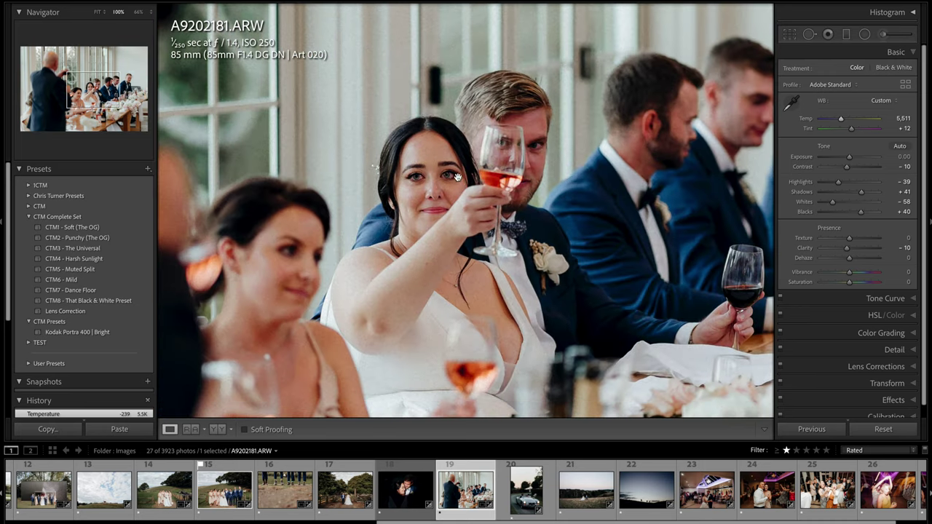
double_click(543, 287)
scroll(532, 290, up, 2)
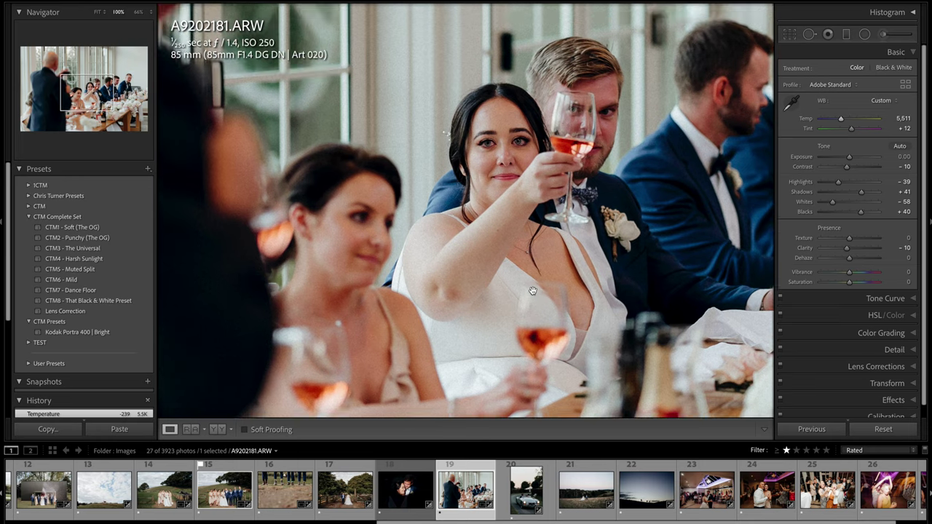
click(532, 290)
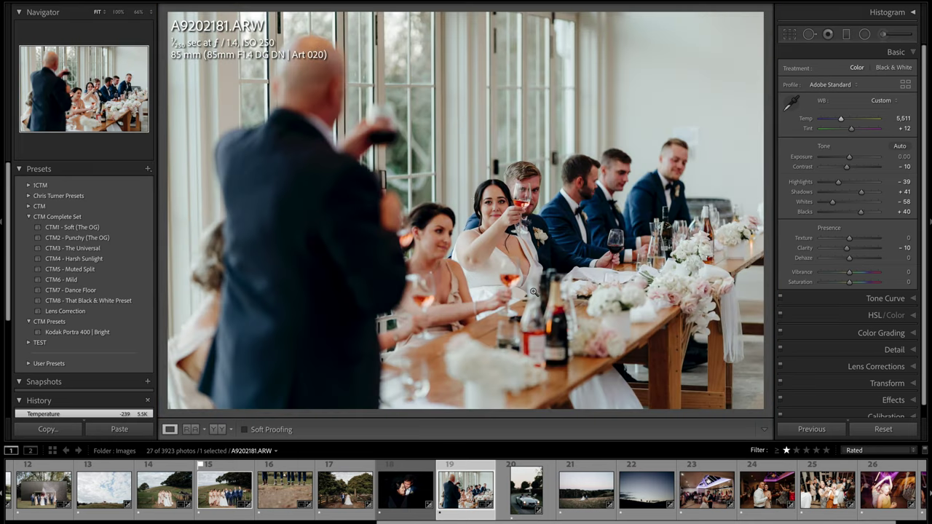
- Give the couple's vintage car photo exposure +1.00, highlights -100, temperature 6,596 and tint +20, checking its detail and crop
key(Right)
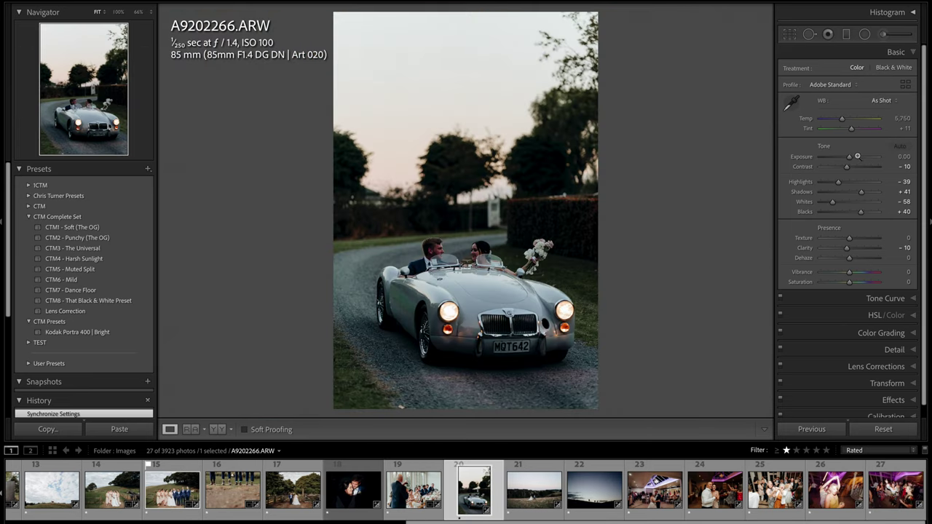
click(855, 156)
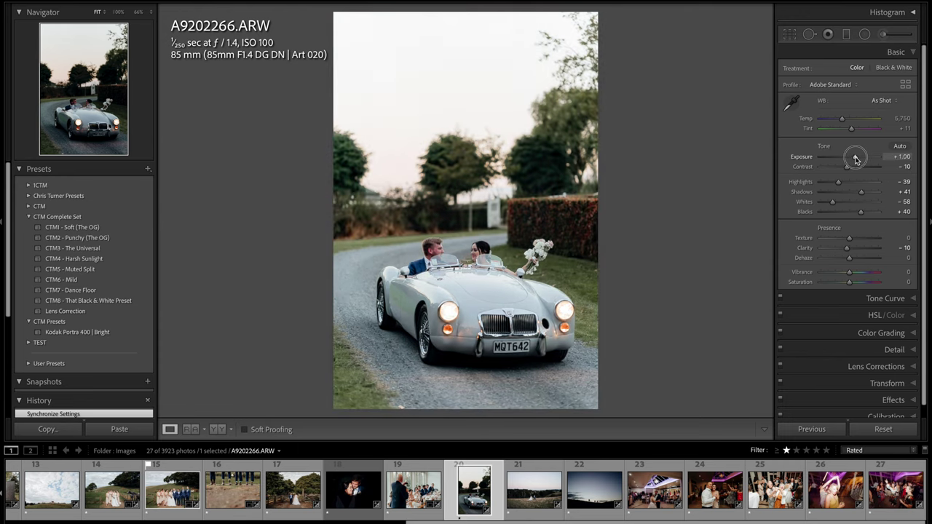
drag(856, 159, 818, 183)
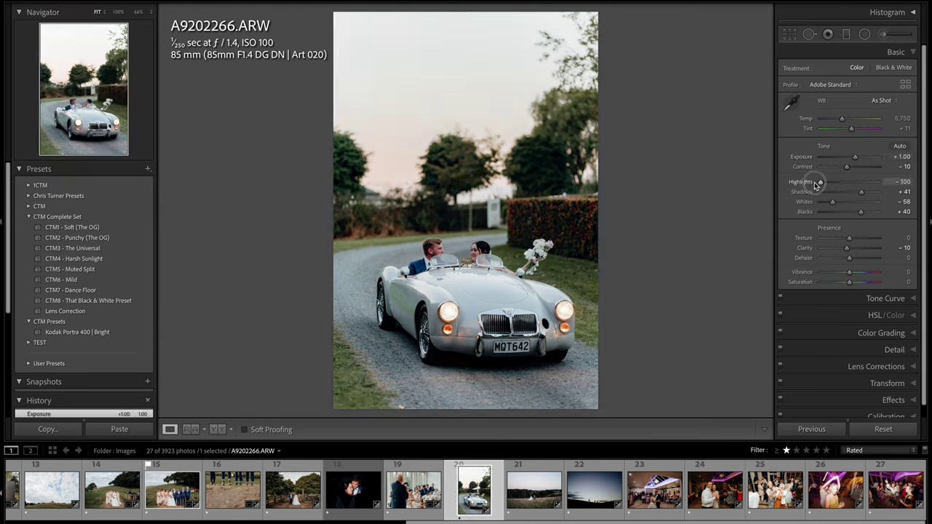
drag(842, 119, 853, 129)
key(z)
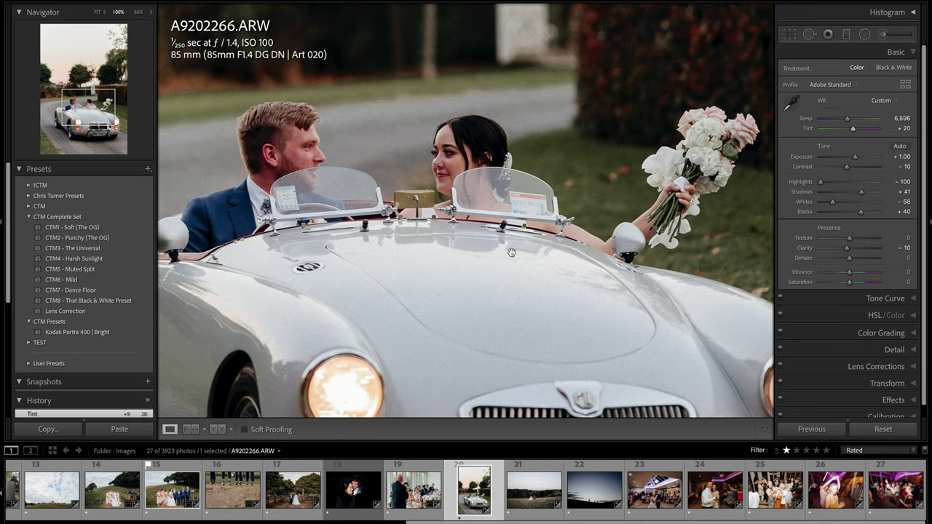
click(511, 253)
key(equal)
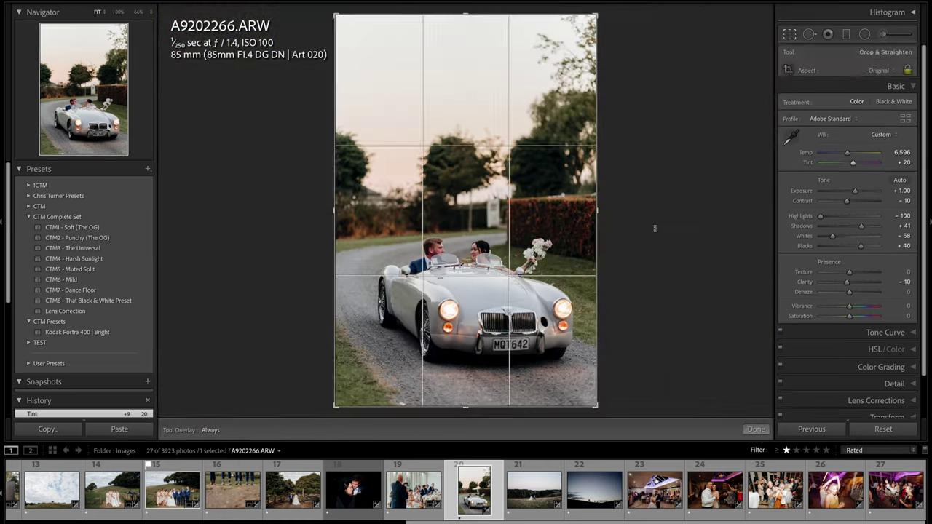
- Go to the couple's dusk field photo, try auto white balance, reset all its settings and inspect the unedited couple up close
key(Right)
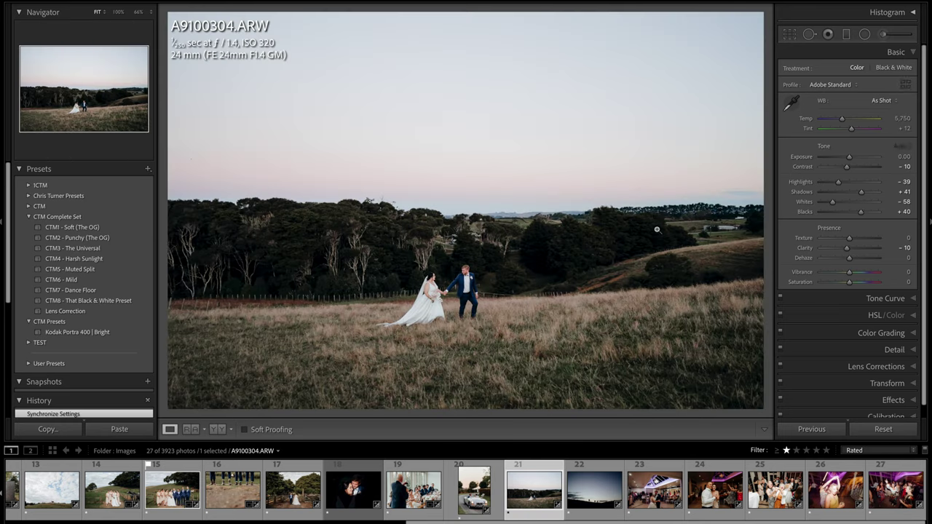
key(ctrl+shift+u)
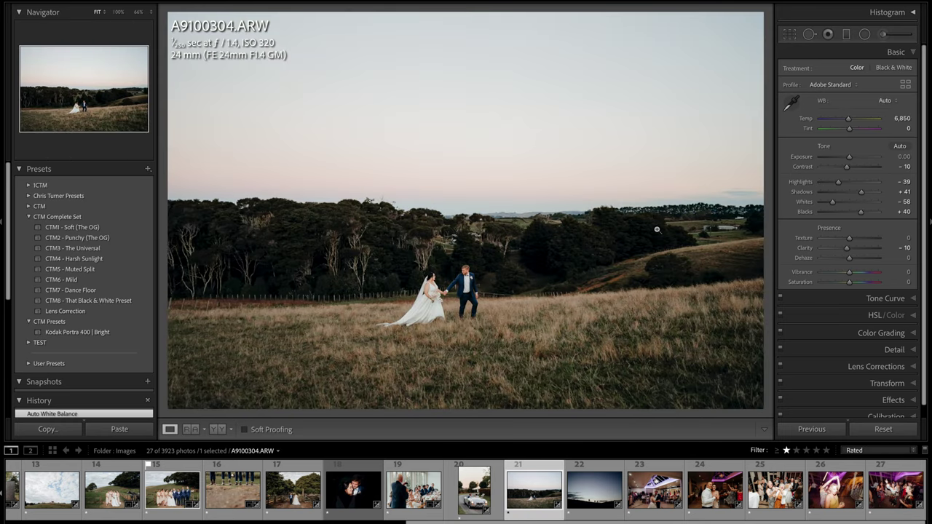
key(ctrl+shift+r)
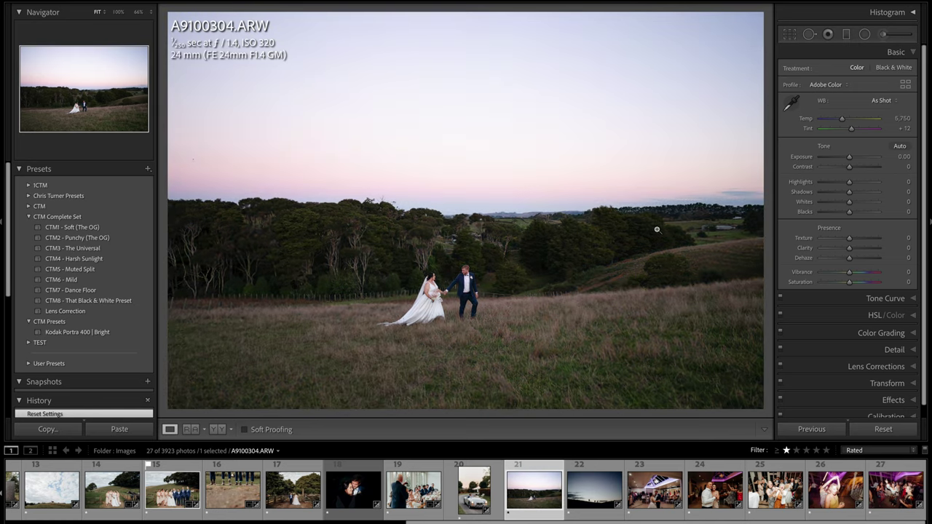
click(466, 315)
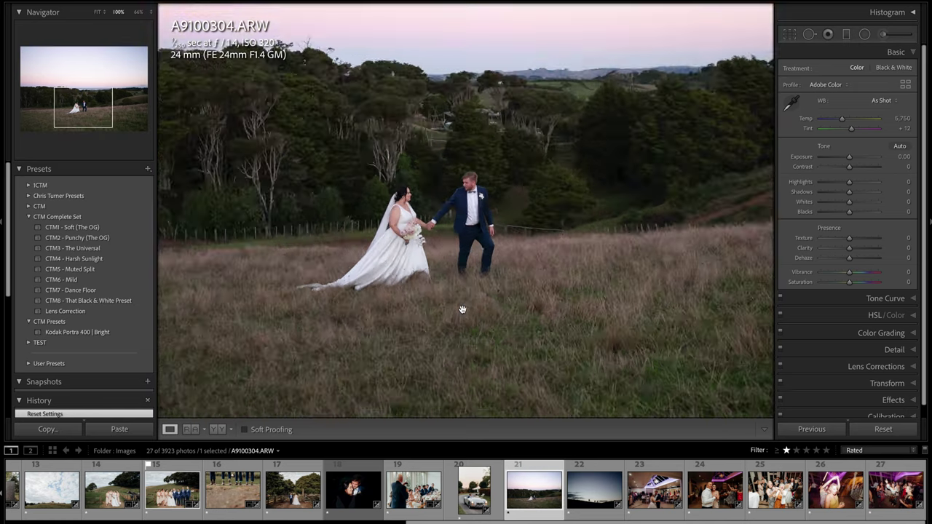
scroll(451, 227, up, 1)
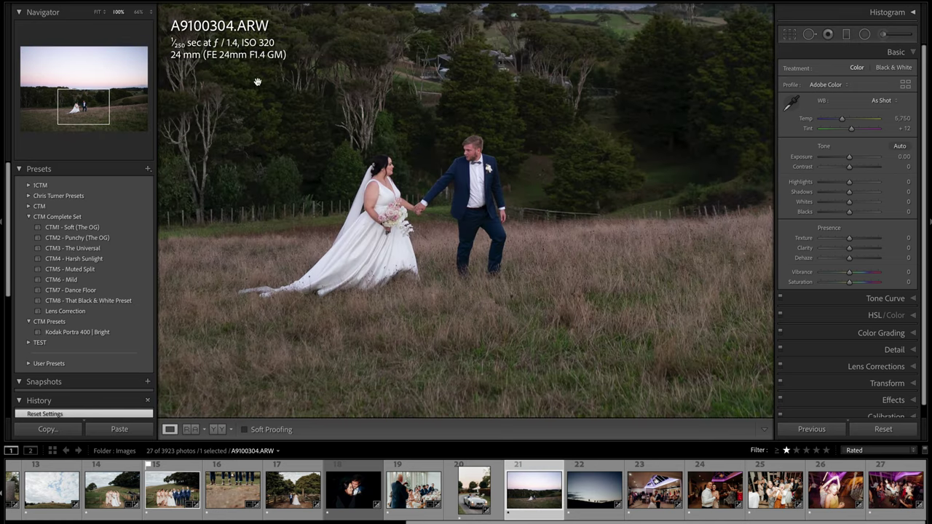
click(446, 231)
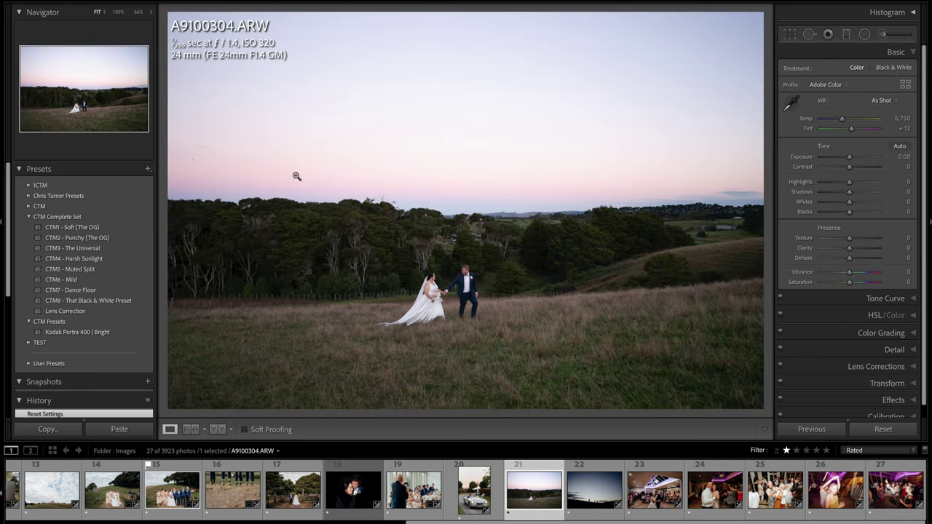
- Apply the CTM3 - The Universal preset to the field photo with highlights -100, saturation +16, exposure +0.15 and temperature 6,179
click(117, 248)
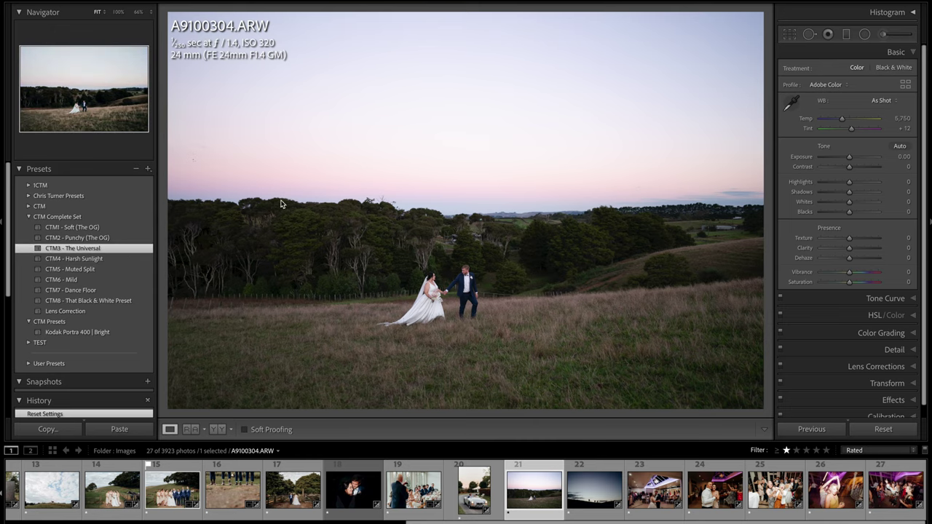
drag(834, 183, 816, 182)
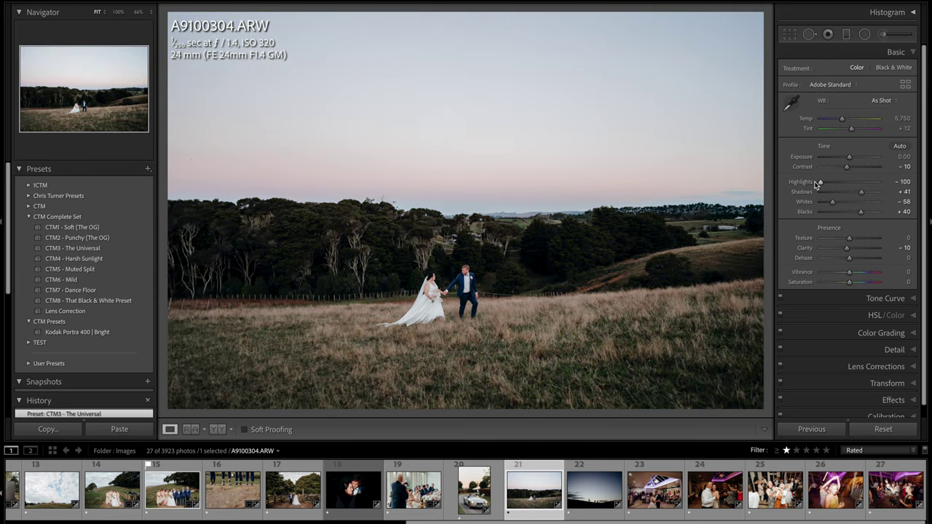
drag(849, 282, 853, 285)
drag(849, 157, 849, 156)
drag(845, 121, 844, 121)
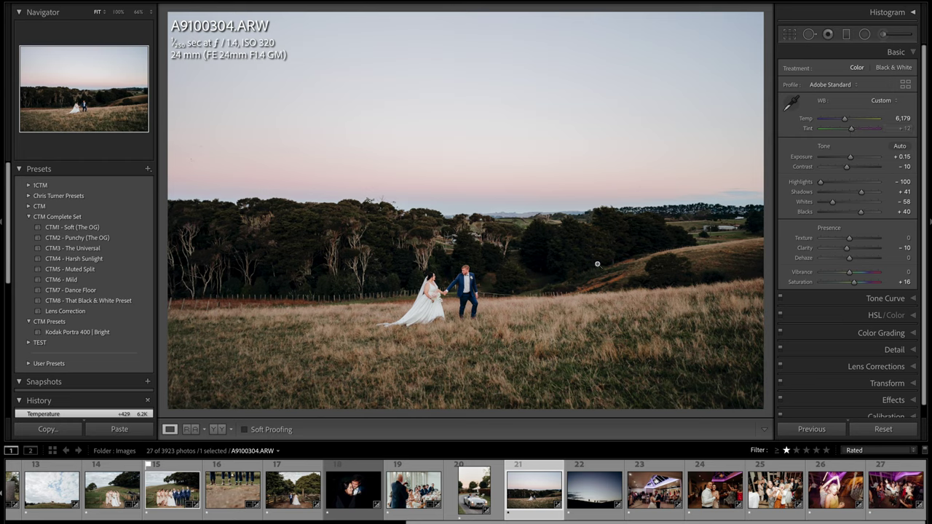
- Add a graduated filter from the sky down past the treeline with temp 21, saturation 31 and exposure 0, and fine-tune its tint
click(846, 37)
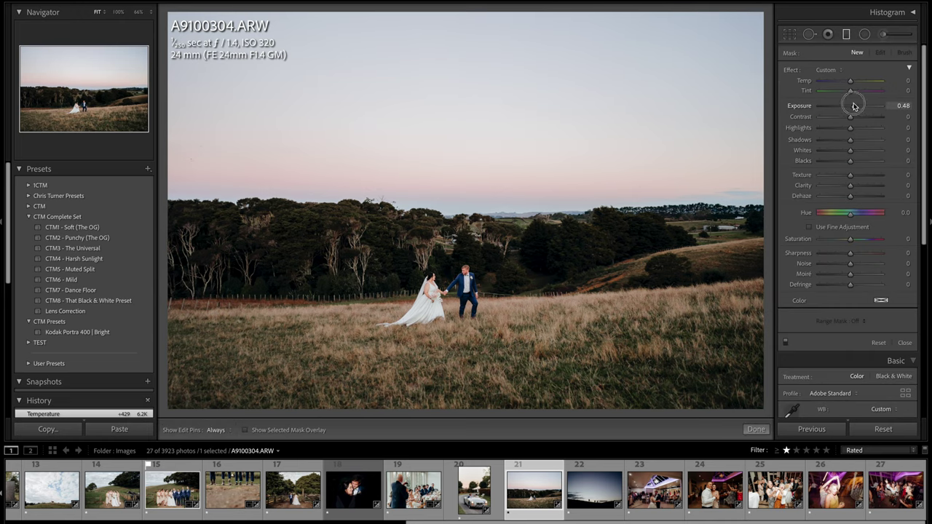
double_click(852, 108)
drag(858, 241, 861, 238)
drag(850, 81, 857, 81)
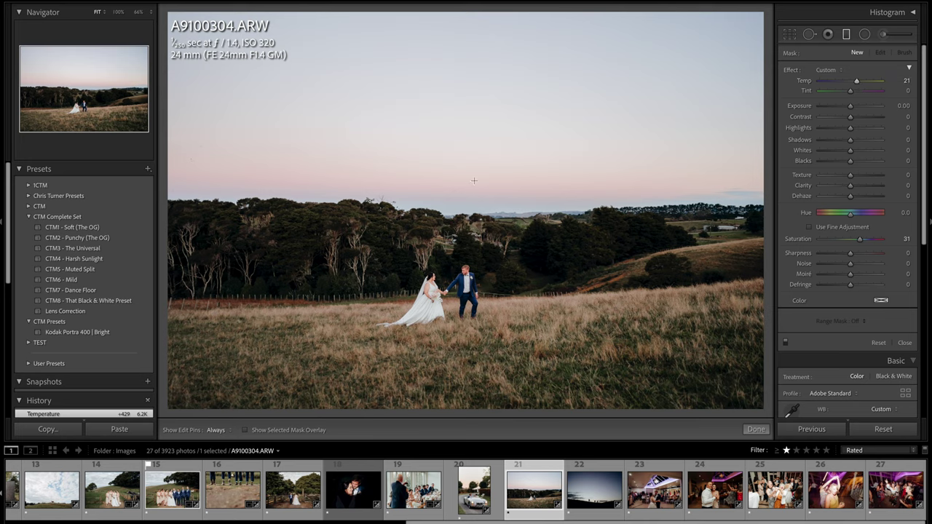
drag(466, 177, 458, 253)
mouse_move(852, 91)
mouse_down()
mouse_move(867, 94)
mouse_move(849, 93)
mouse_up()
key(m)
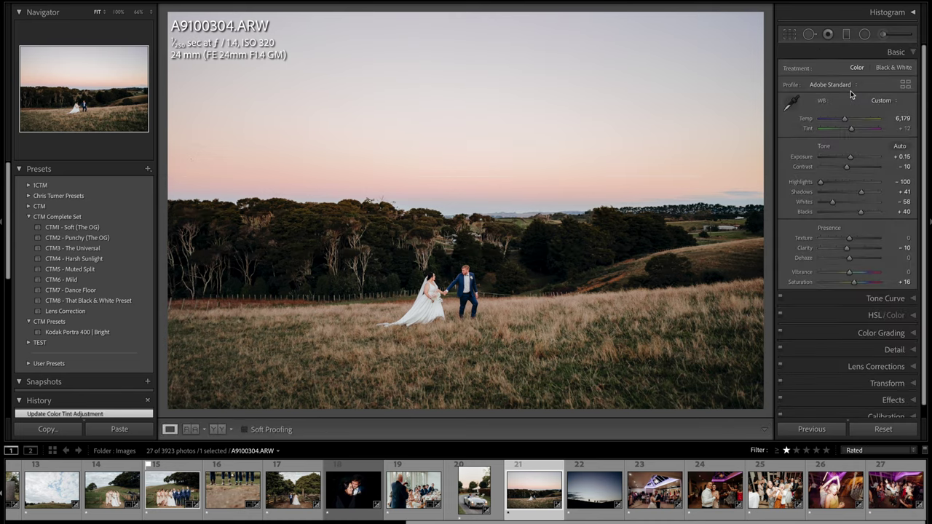
- Compare the dusk field photo with and without its graduated filter, leaving the filter enabled
click(846, 34)
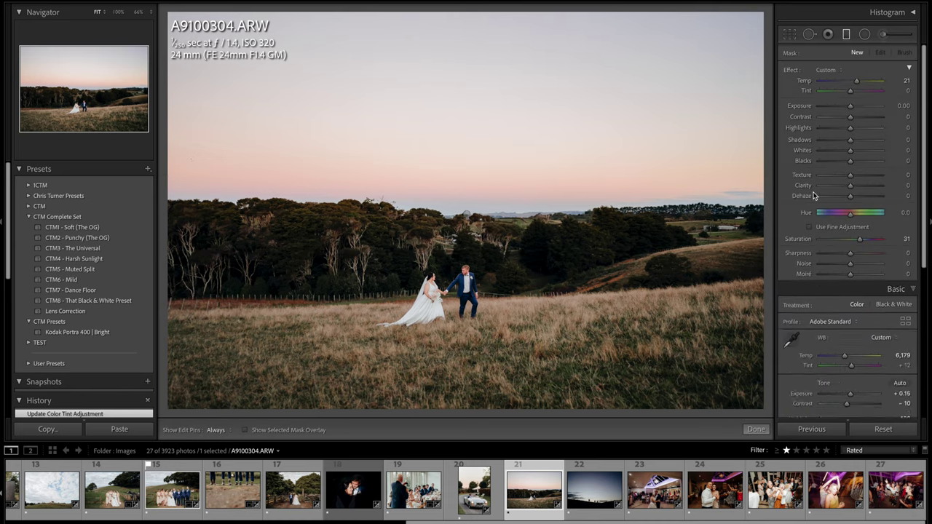
click(786, 343)
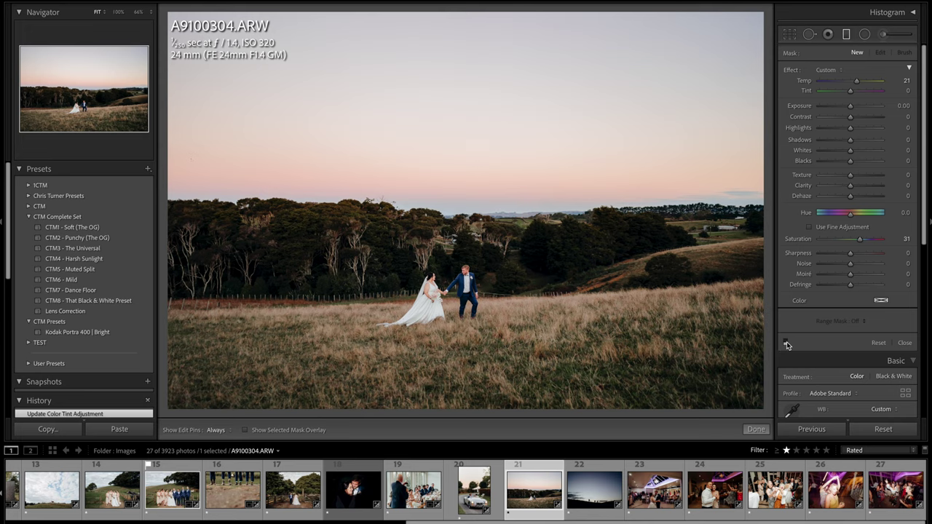
click(786, 343)
click(786, 342)
click(786, 343)
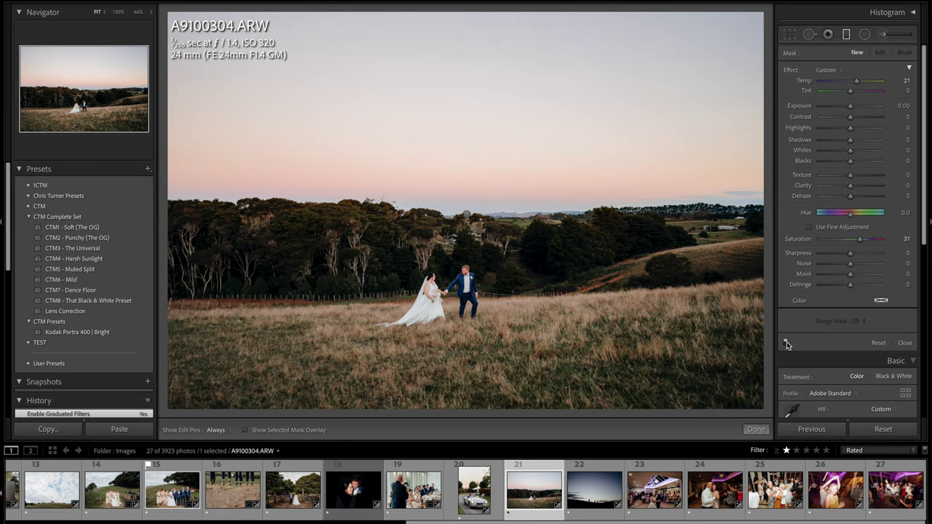
key(m)
- Give the horses' silhouette photo exposure +0.75, highlights -77 and temperature 6,246, and apply the CTM8 - That Black & White Preset
key(Right)
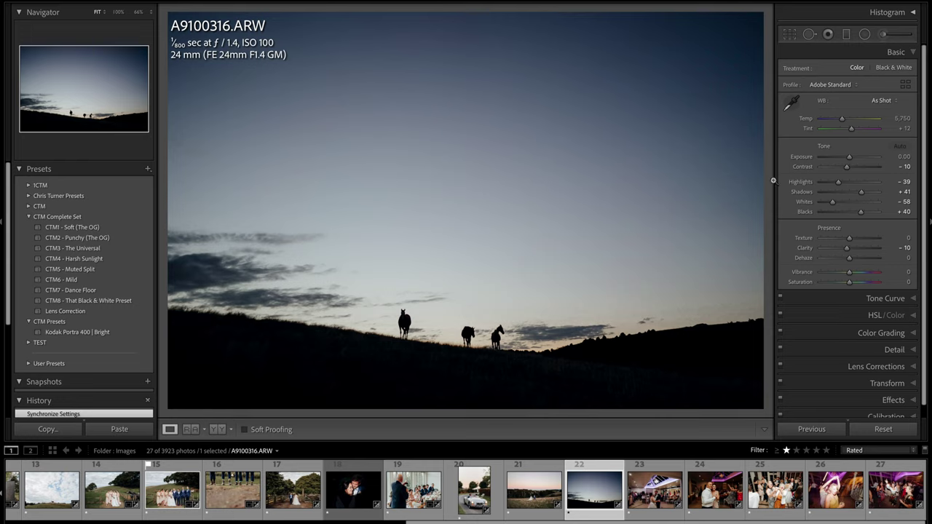
drag(849, 156, 826, 184)
drag(842, 118, 846, 122)
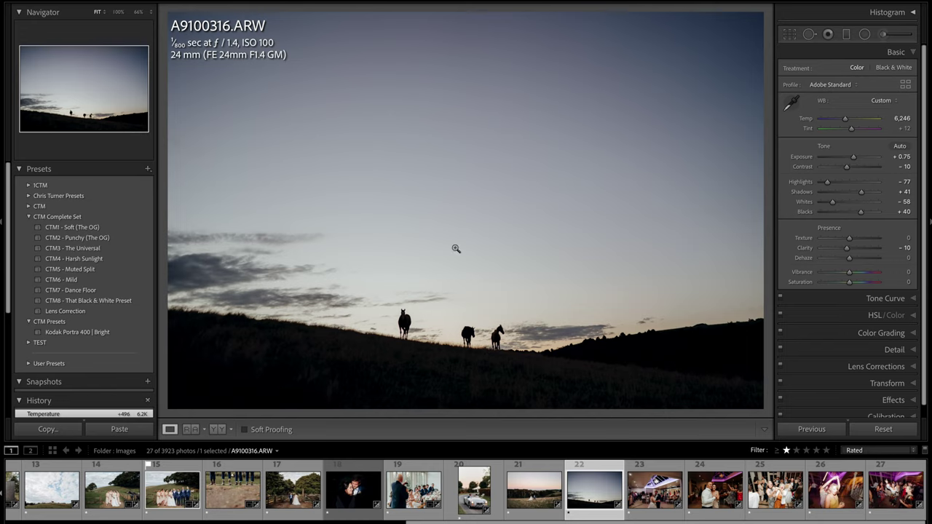
click(120, 306)
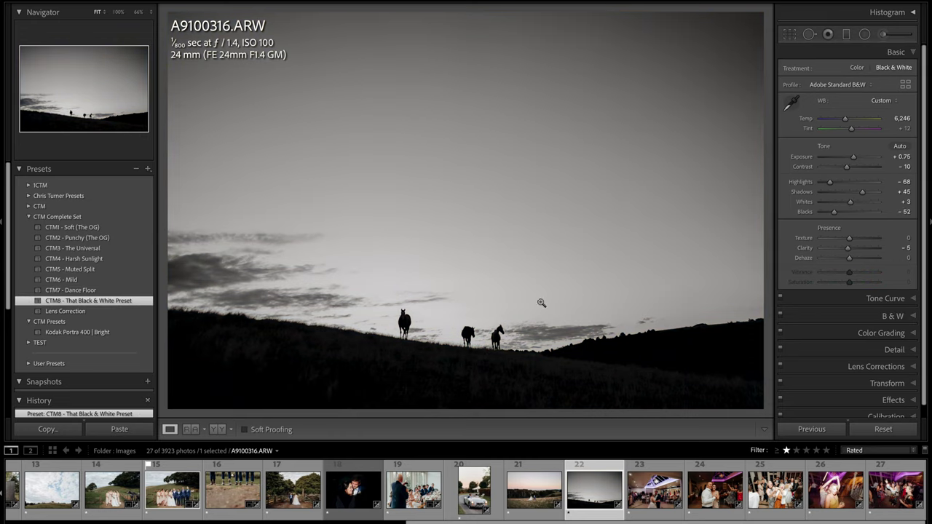
- Set the couple's first dance photo to exposure +0.70, cool its temperature to 2,947 and apply auto white balance
key(Right)
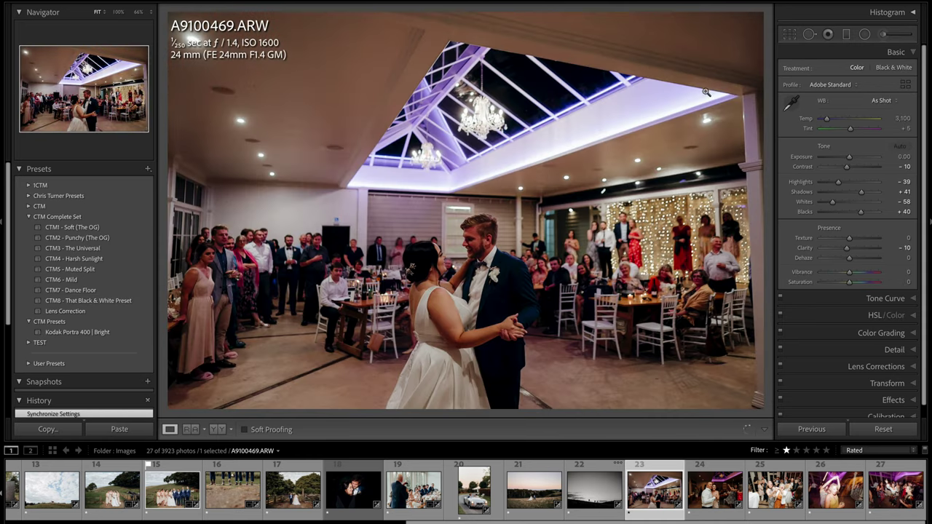
drag(848, 156, 856, 158)
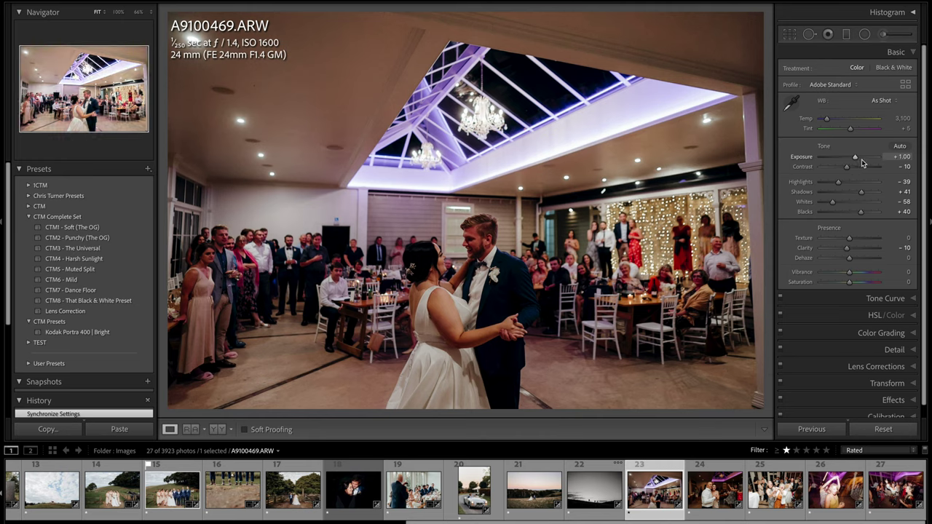
key(minus)
key(minus)
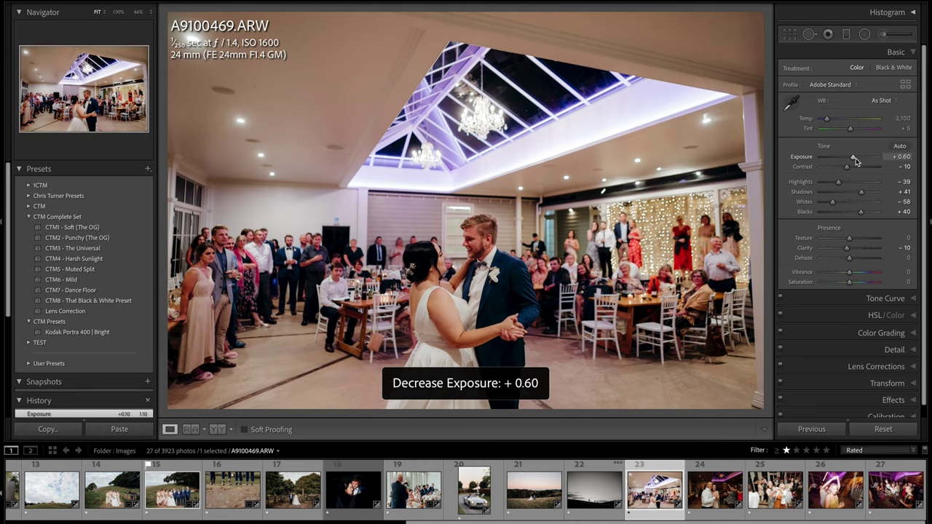
key(minus)
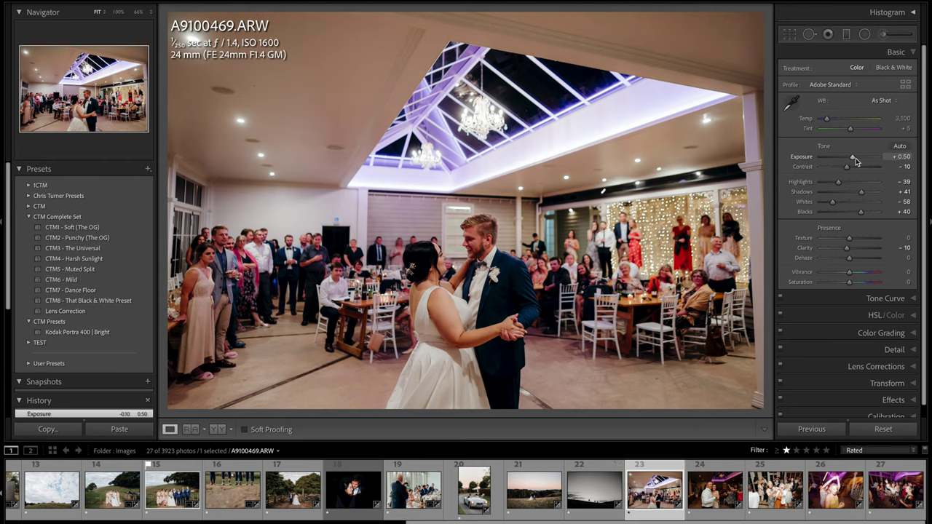
click(856, 158)
drag(826, 119, 825, 118)
click(850, 130)
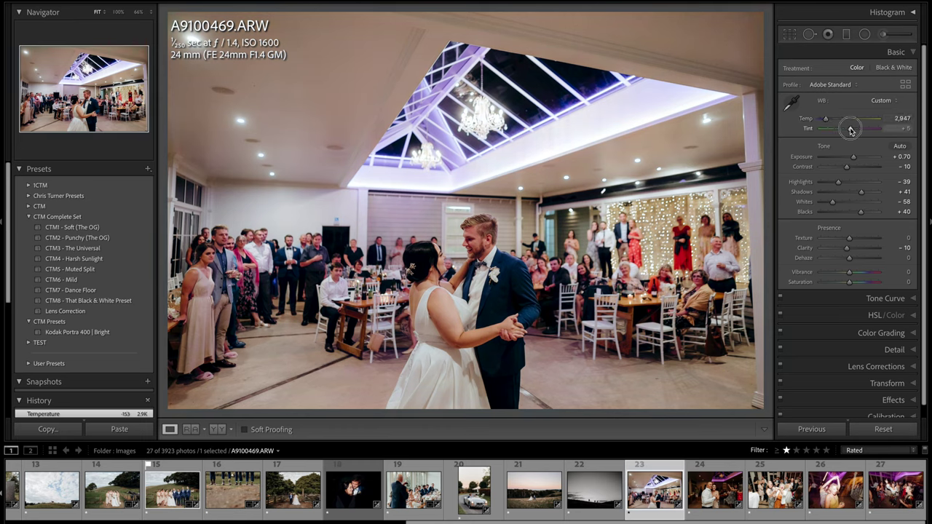
key(ctrl+shift+u)
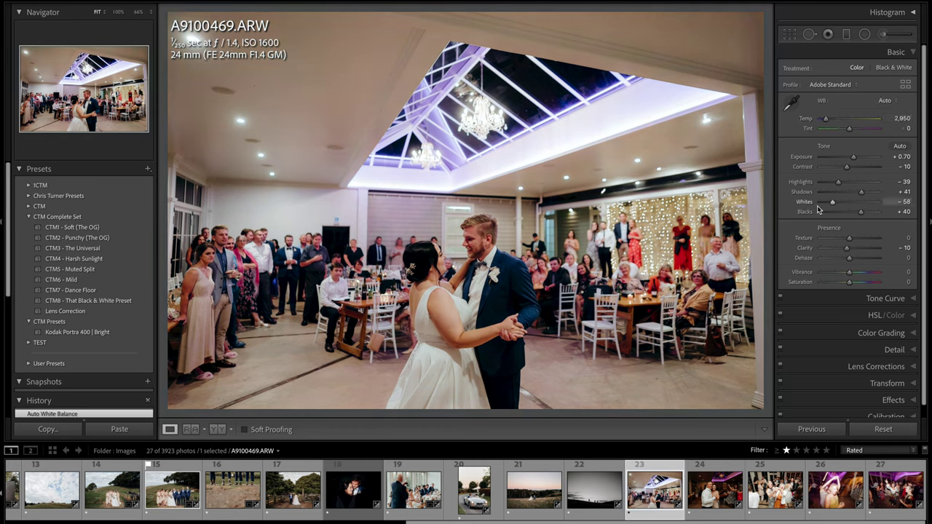
- Apply auto white balance to the photo of the man in the white shirt dancing, and refine it to temperature 4,626, tint +13 and exposure +0.50
key(Right)
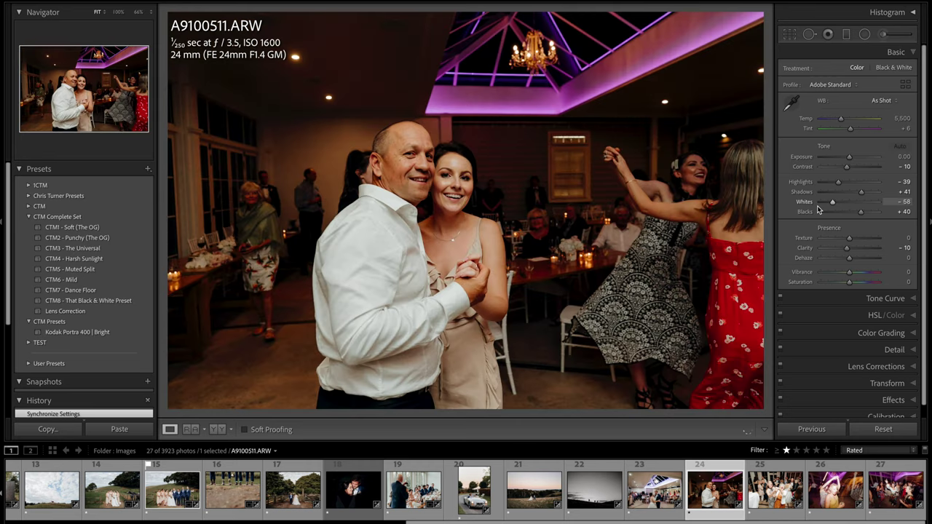
key(ctrl+shift+u)
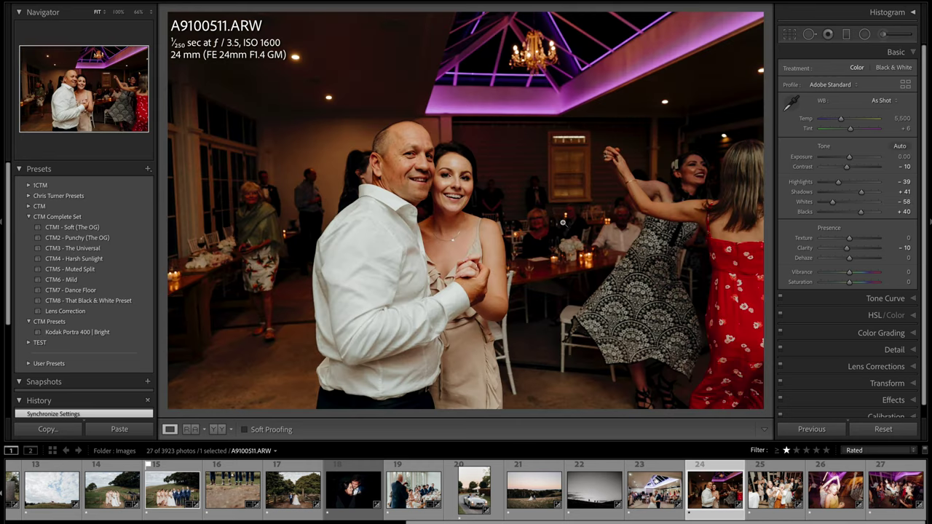
drag(855, 157, 855, 160)
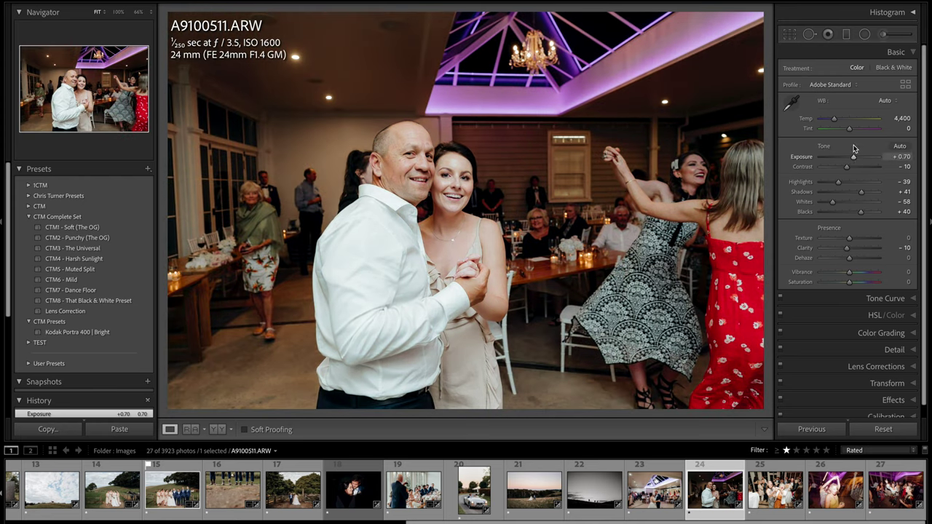
drag(835, 121, 852, 132)
key(minus)
key(minus)
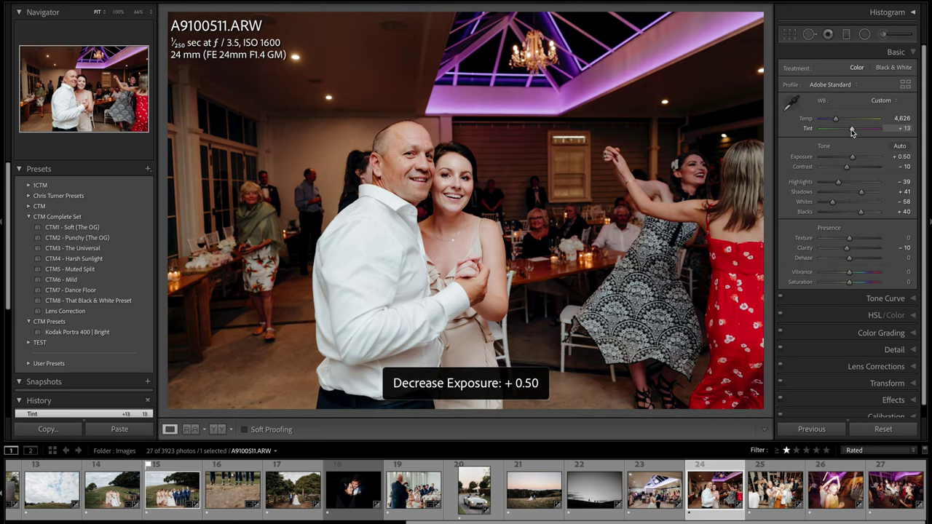
- Try the CTM8 - That Black & White Preset on the white-shirted man's dance photo and undo it
click(124, 303)
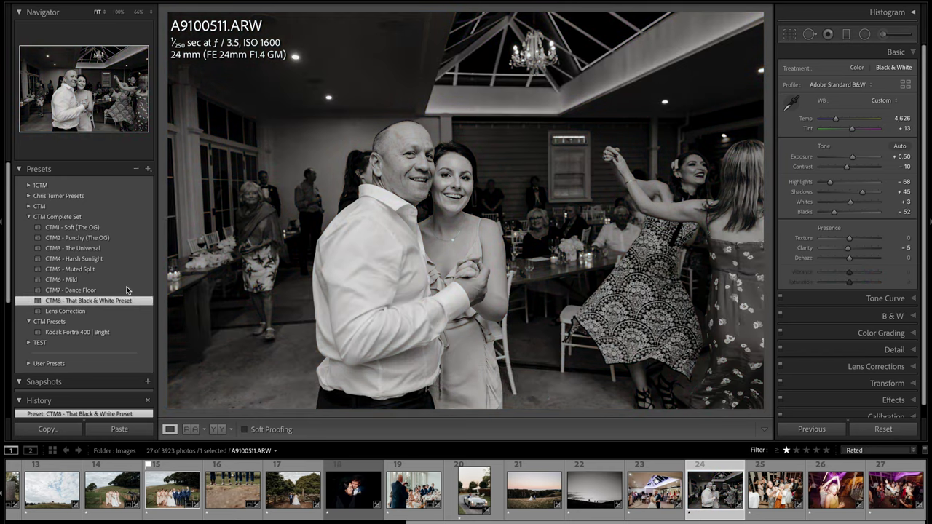
key(ctrl+z)
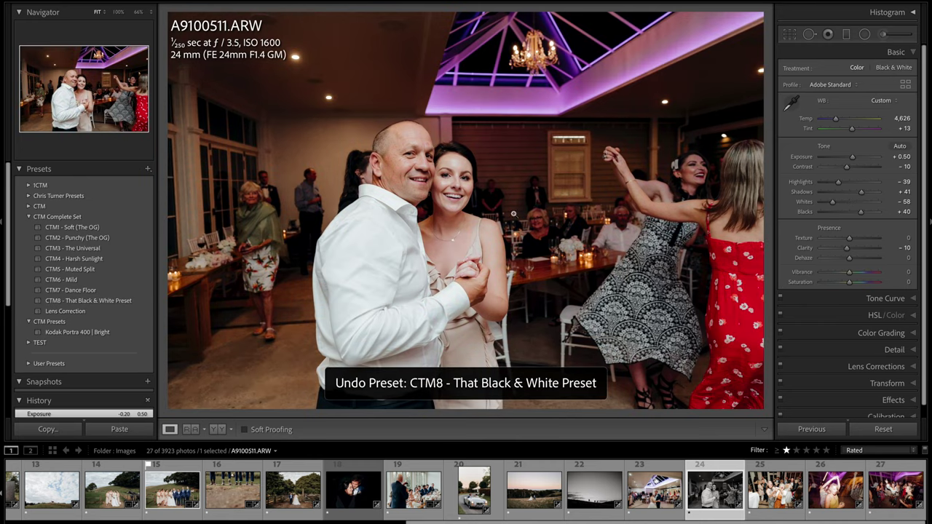
- Darken the photo of the two women singing on the dance floor to exposure -0.80, fine-tune its temperature and reduce its shadows
click(790, 502)
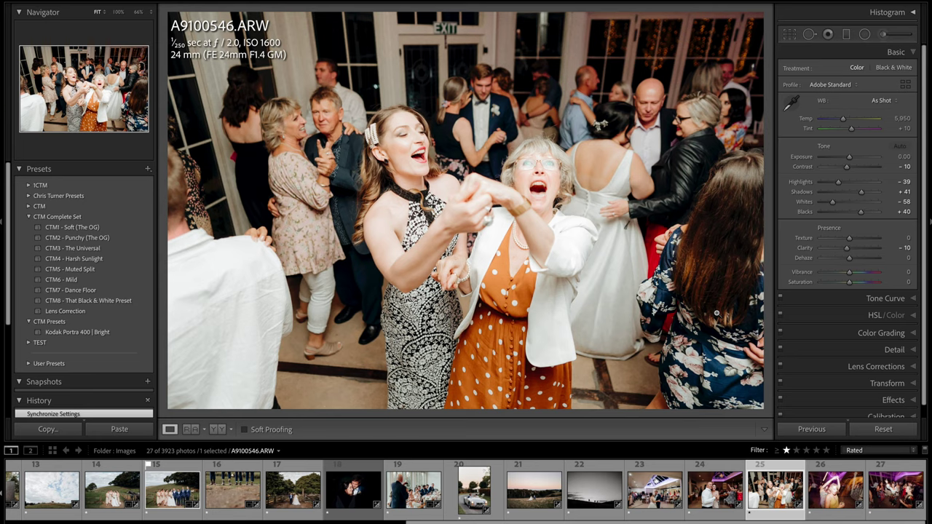
key(minus)
key(minus)
key(minus)
key(minus)
key(minus)
key(minus)
key(minus)
key(minus)
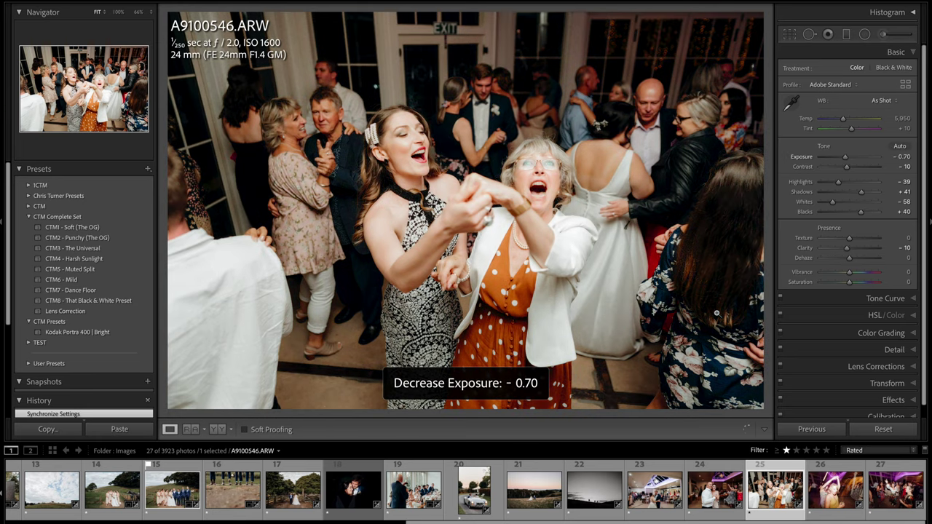
key(minus)
key(minus)
key(equal)
key(equal)
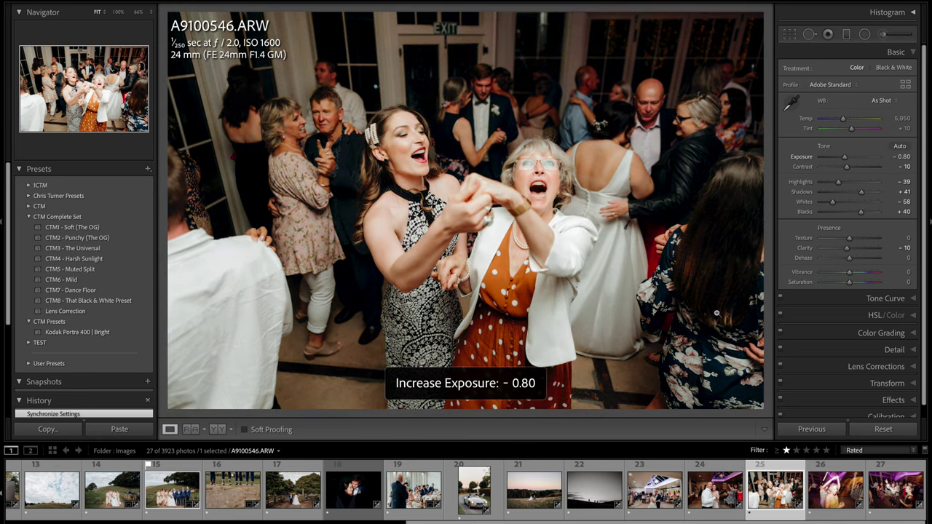
drag(842, 118, 843, 121)
drag(861, 194, 854, 197)
- Set the light-trail photo of the woman in the yellow top to exposure -1.00 and highlights -50
key(Right)
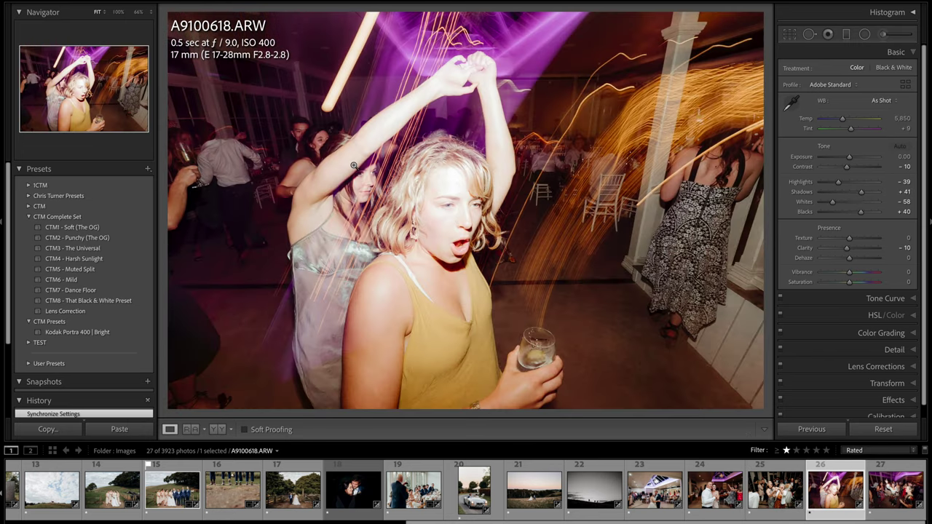
key(minus)
key(minus)
key(minus)
key(minus)
key(minus)
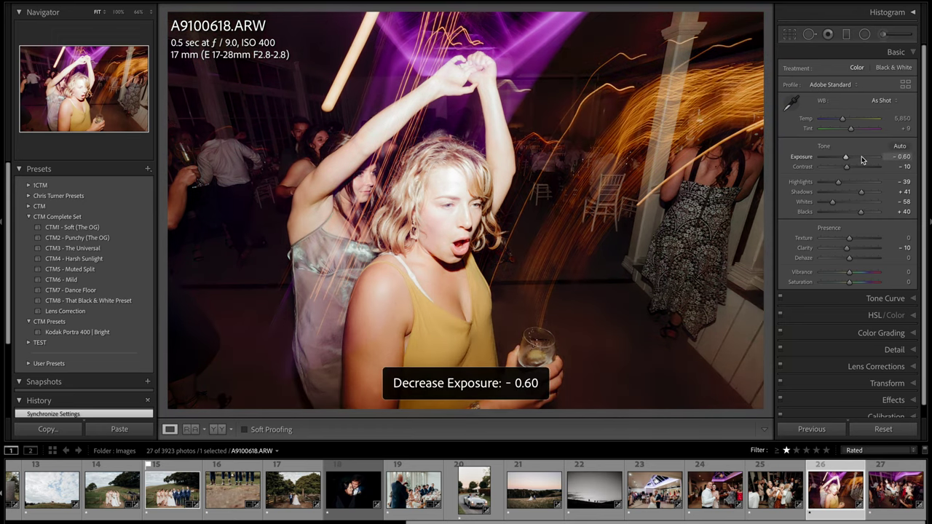
key(minus)
key(minus)
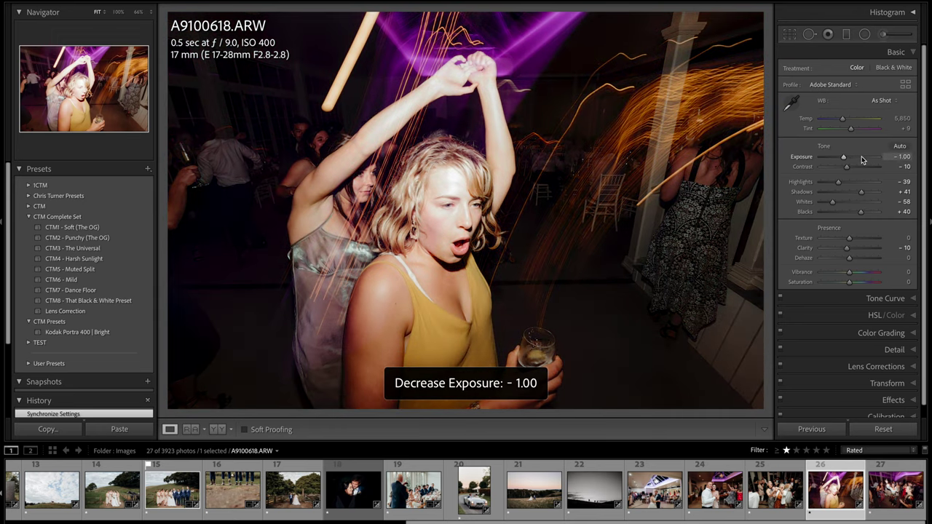
drag(838, 182, 835, 182)
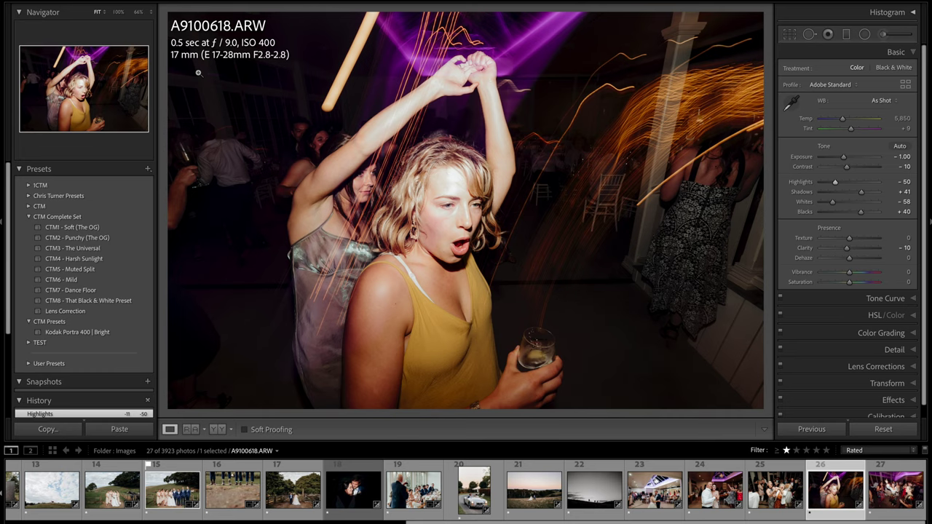
- Reset all settings of the group light-trail dance photo and apply the CTM3 - The Universal preset
key(Right)
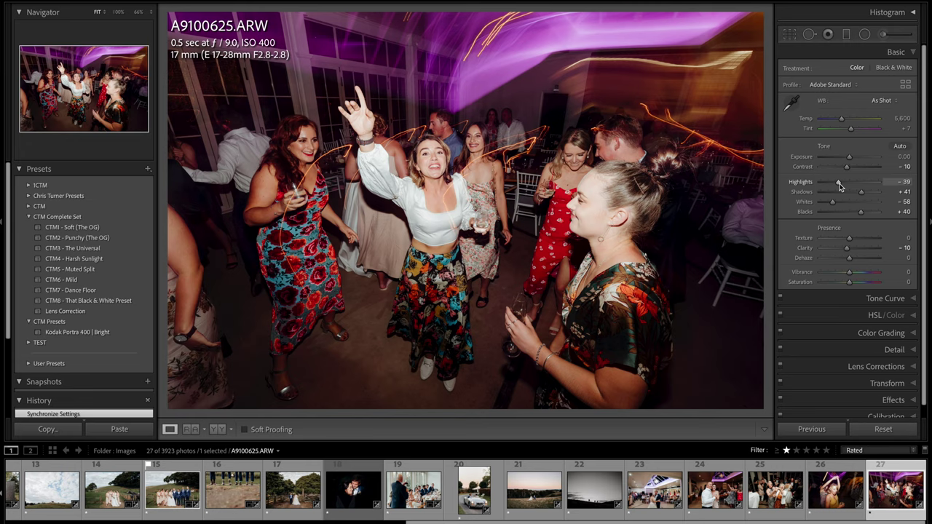
key(ctrl+shift+r)
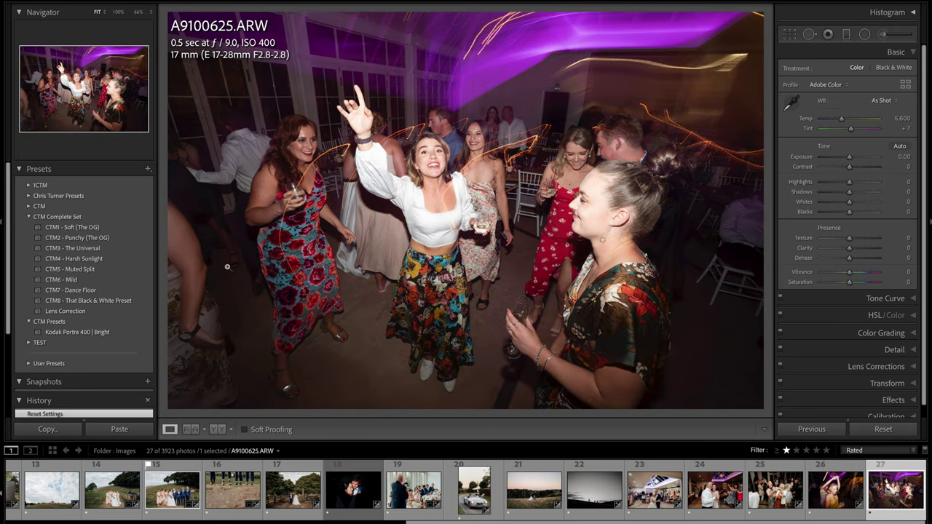
click(101, 249)
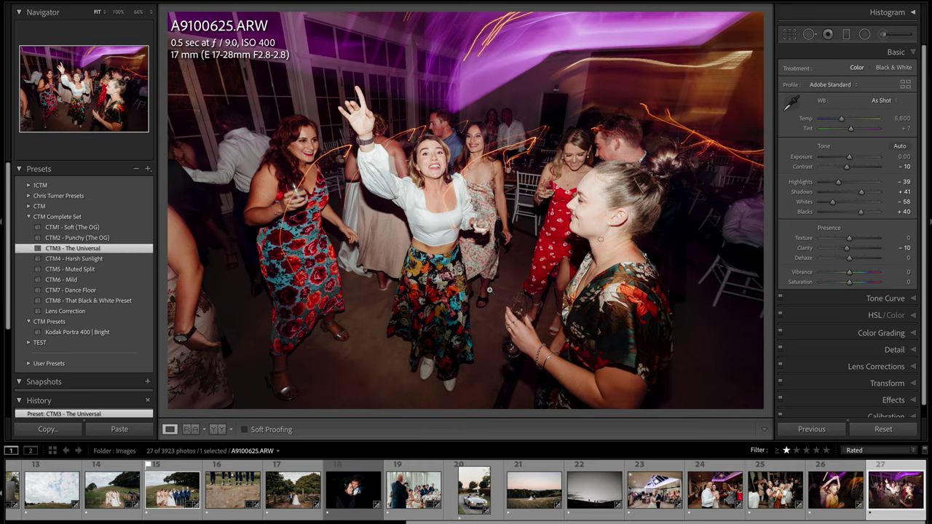
- Try the CTM7 - Dance Floor preset with exposure +0.10 on the group photo, inspecting the central dancer up close
click(108, 292)
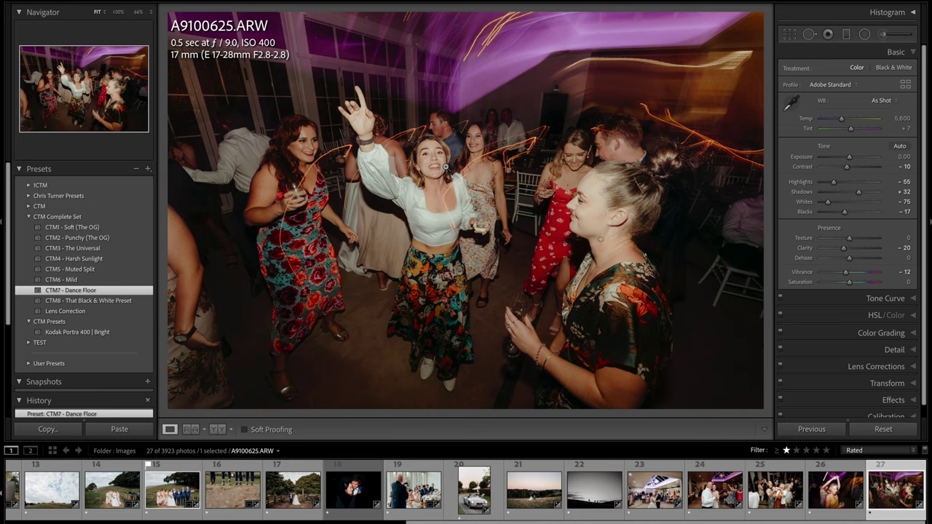
click(444, 166)
click(465, 186)
key(equal)
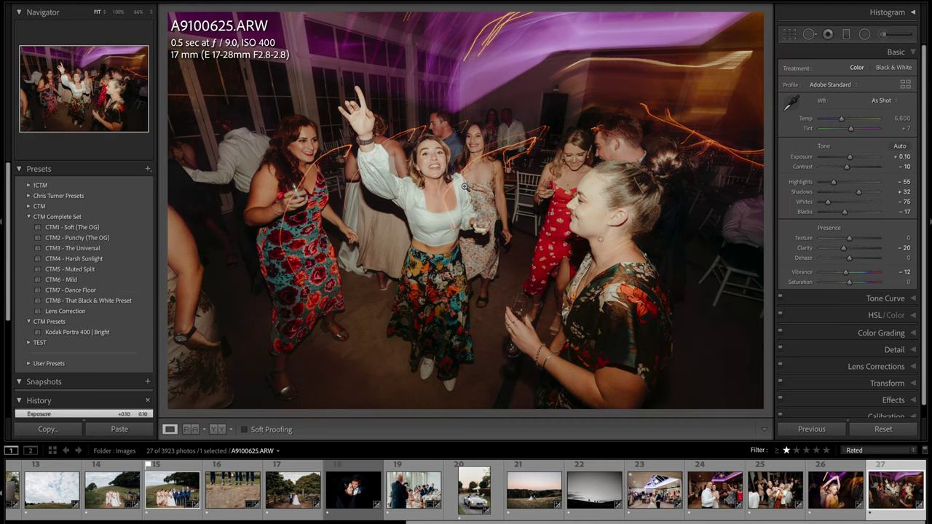
- Switch the group dance photo back to the CTM3 - The Universal preset and set its exposure to 0.00
click(99, 249)
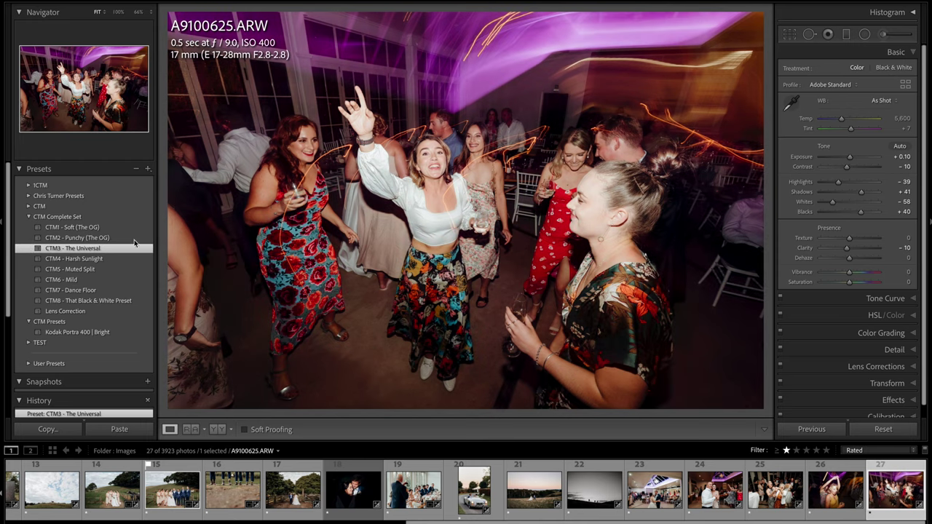
key(minus)
key(minus)
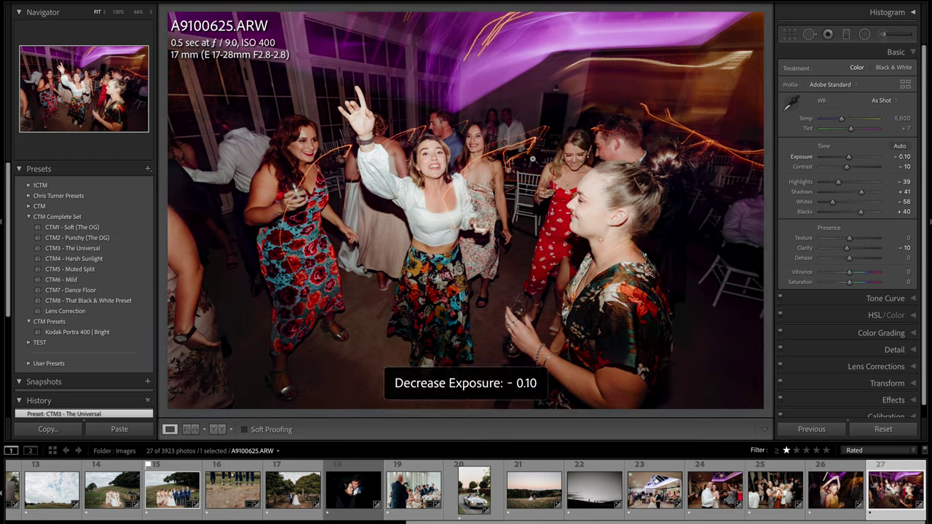
key(equal)
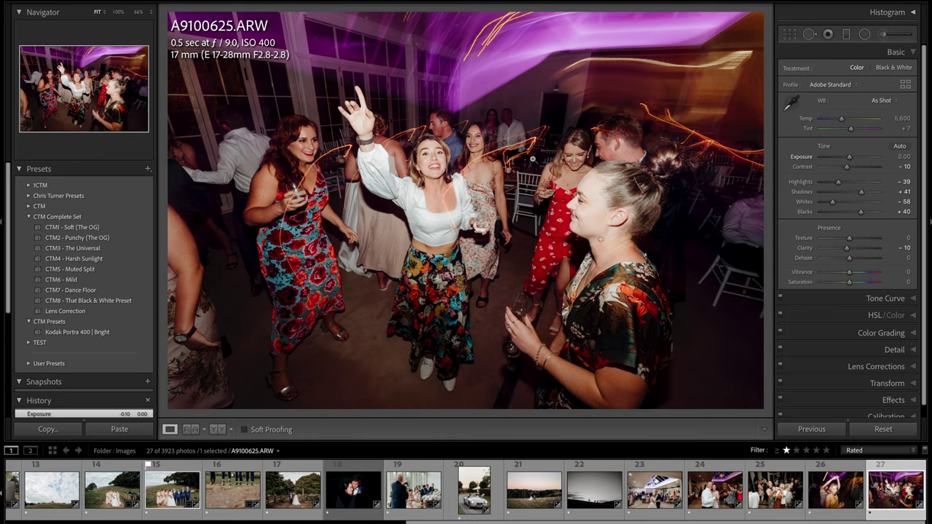